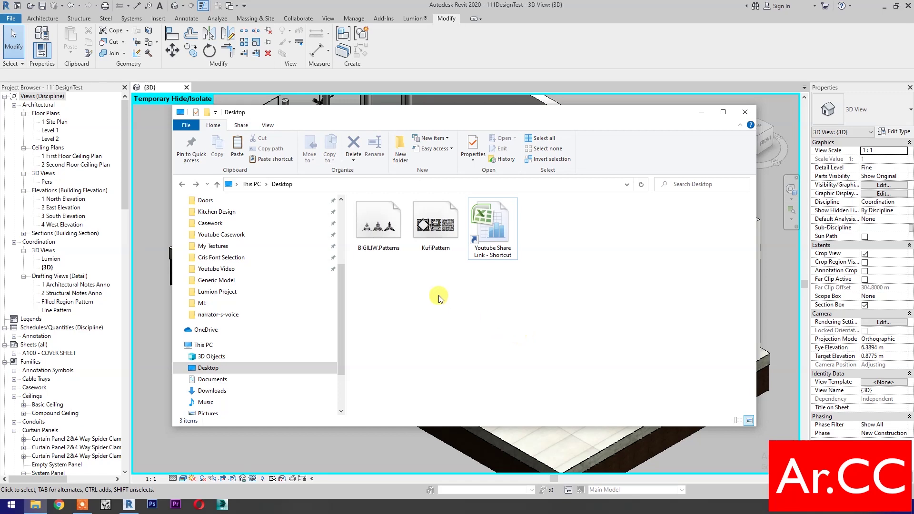
Step: Copy the BIGILIW.Patterns and KufiPattern font files from the Desktop folder
{"action": "left_click_drag", "start_coordinate": [439, 289], "coordinate": [362, 202]}
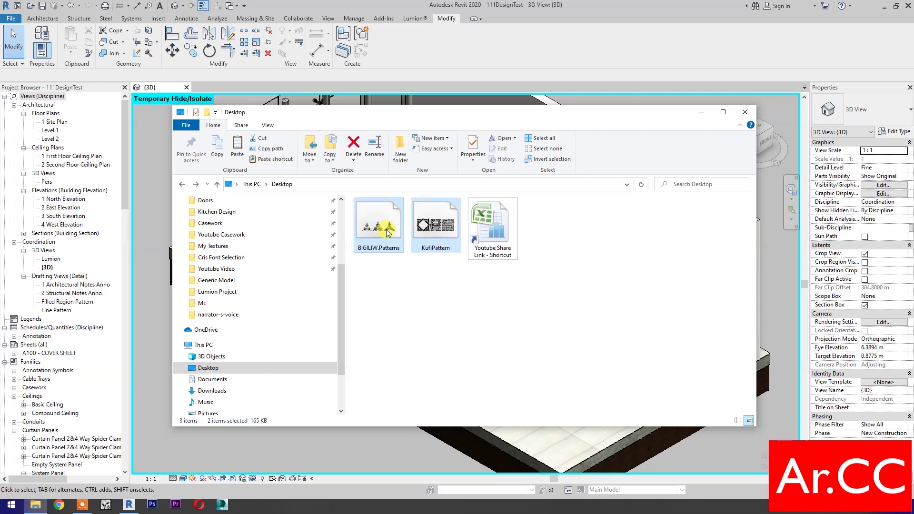
{"action": "right_click", "coordinate": [387, 229]}
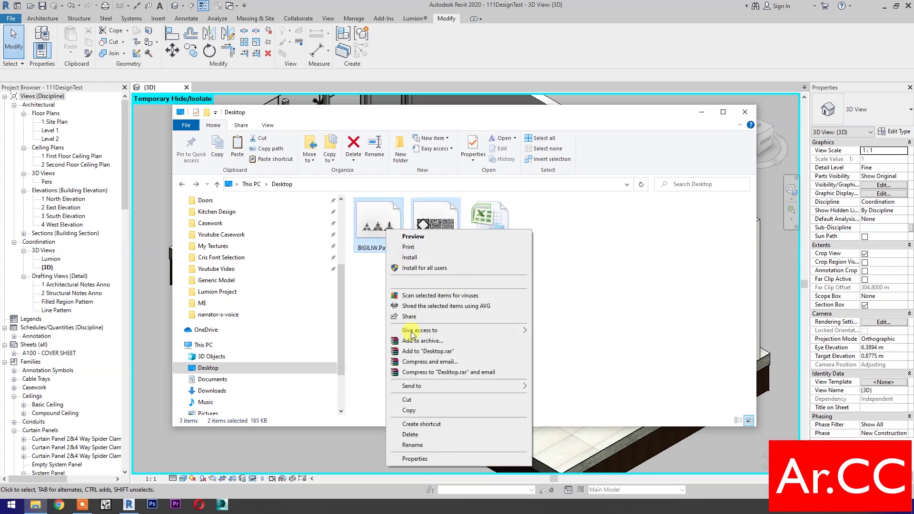
{"action": "left_click", "coordinate": [412, 411]}
Step: Paste the copied font files into the Windows Fonts folder on Local Disk (C:)
{"action": "left_click_drag", "start_coordinate": [344, 350], "coordinate": [341, 391]}
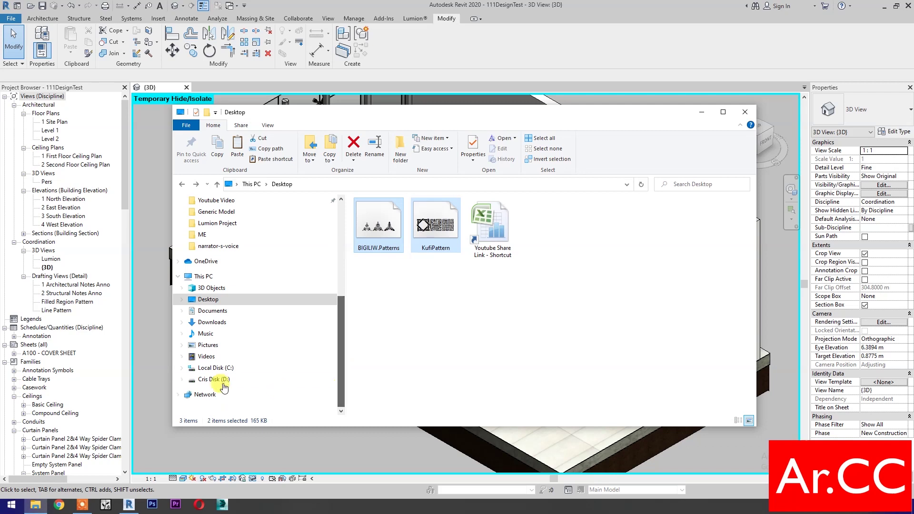
{"action": "left_click", "coordinate": [182, 369]}
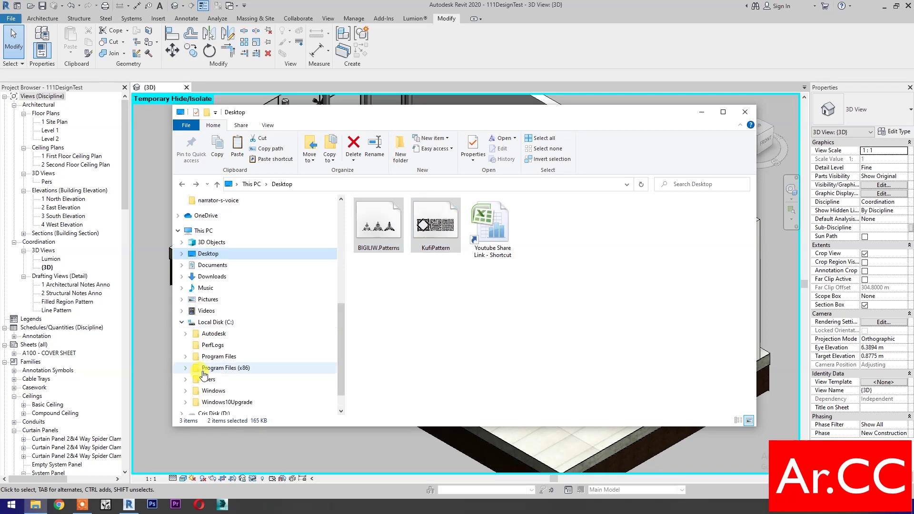
{"action": "left_click", "coordinate": [186, 393]}
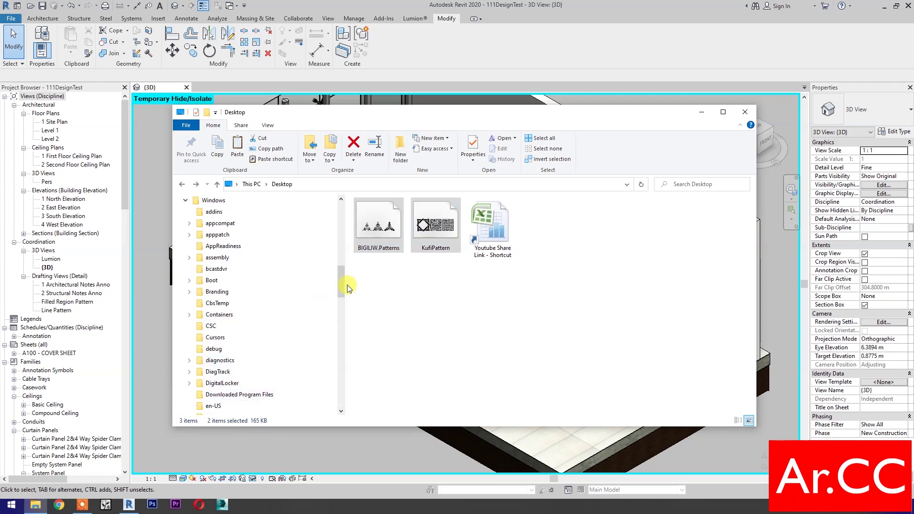
{"action": "scroll", "coordinate": [292, 293], "scroll_direction": "down", "scroll_amount": 5}
{"action": "left_click", "coordinate": [214, 257]}
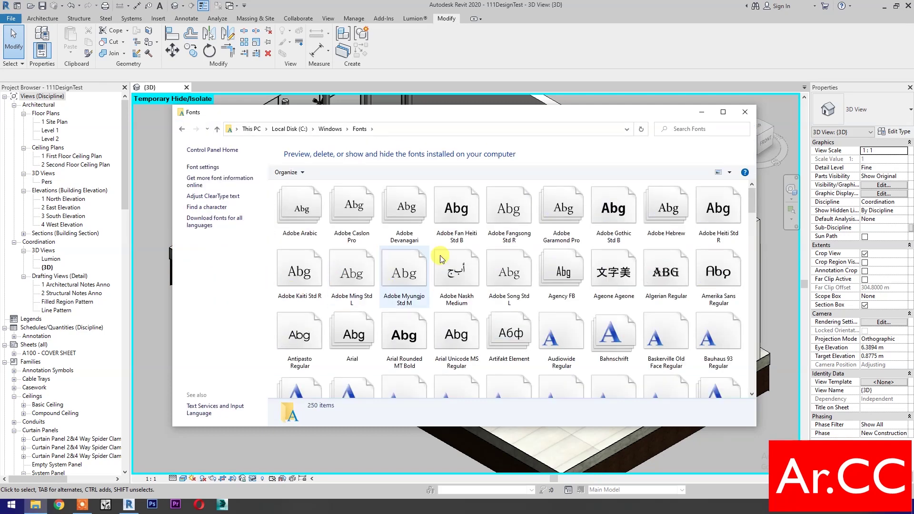
{"action": "right_click", "coordinate": [430, 244]}
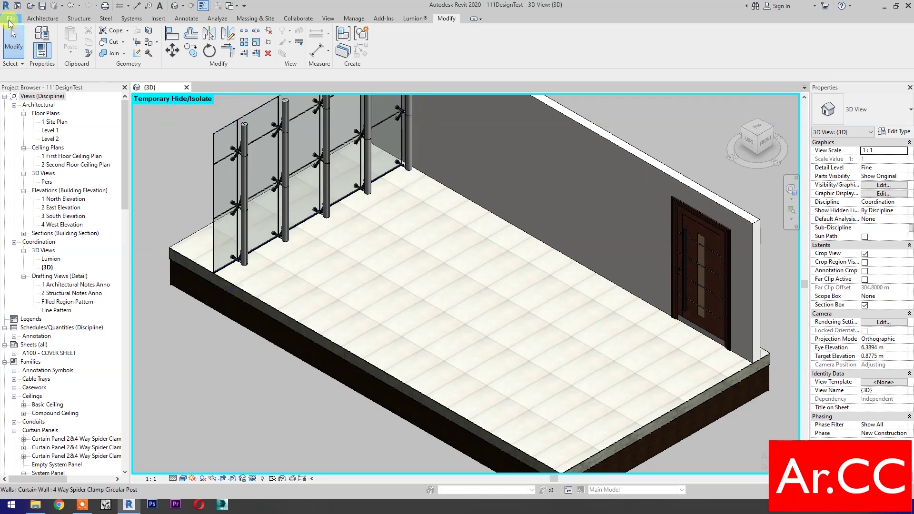
Step: Switch to Revit and create a new family from the Metric Generic Model template
{"action": "left_click", "coordinate": [8, 19]}
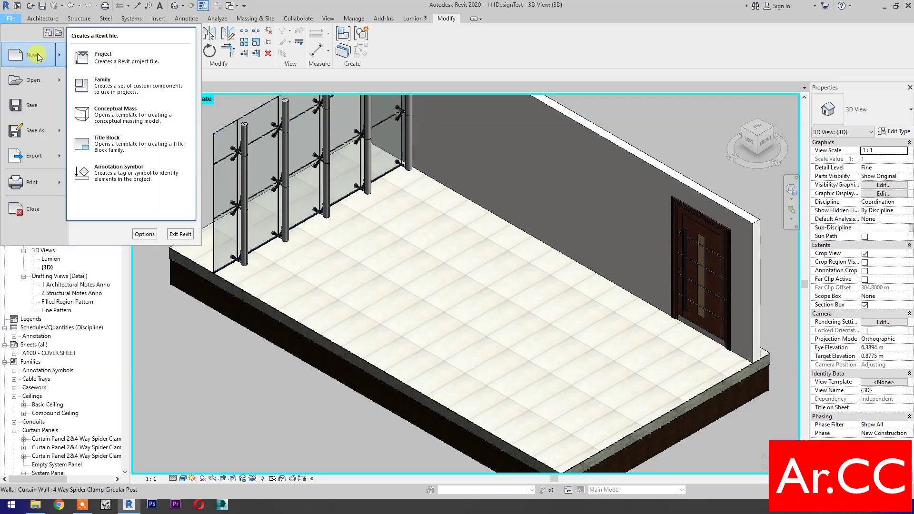
{"action": "left_click", "coordinate": [264, 152]}
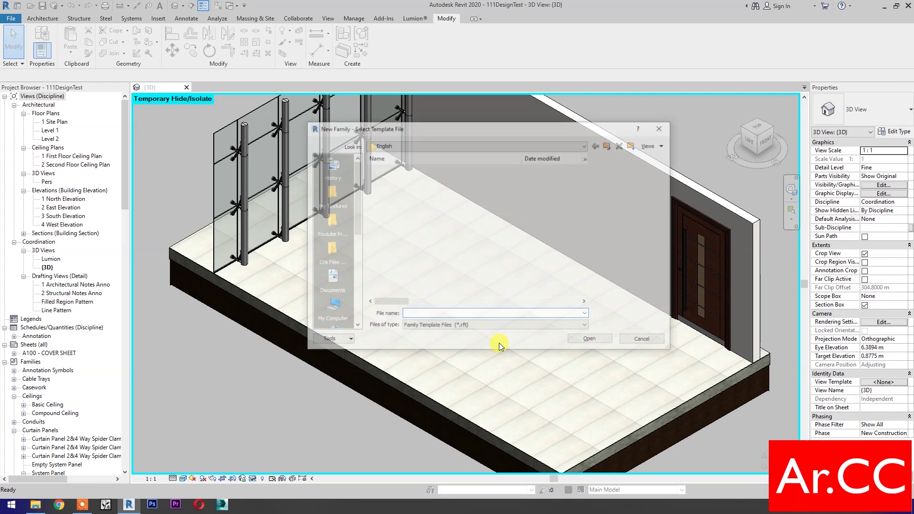
{"action": "scroll", "coordinate": [514, 275], "scroll_direction": "down", "scroll_amount": 2}
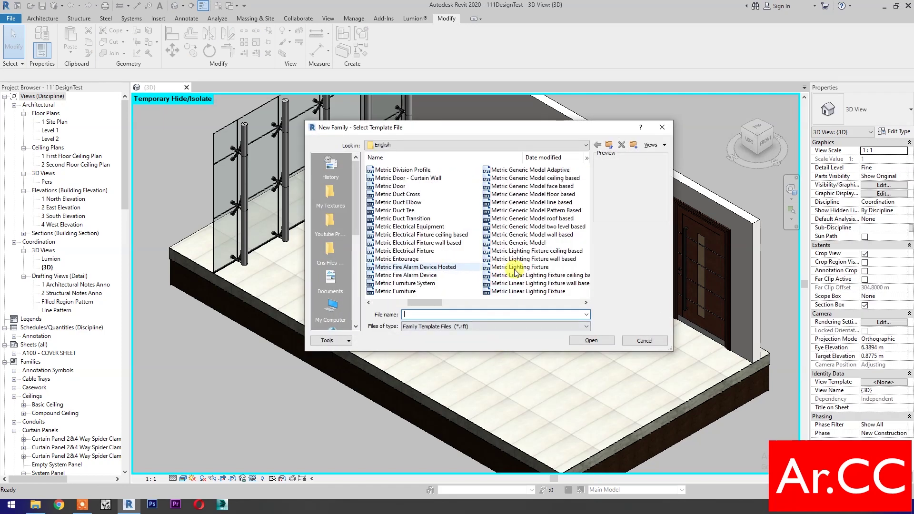
{"action": "left_click", "coordinate": [534, 244]}
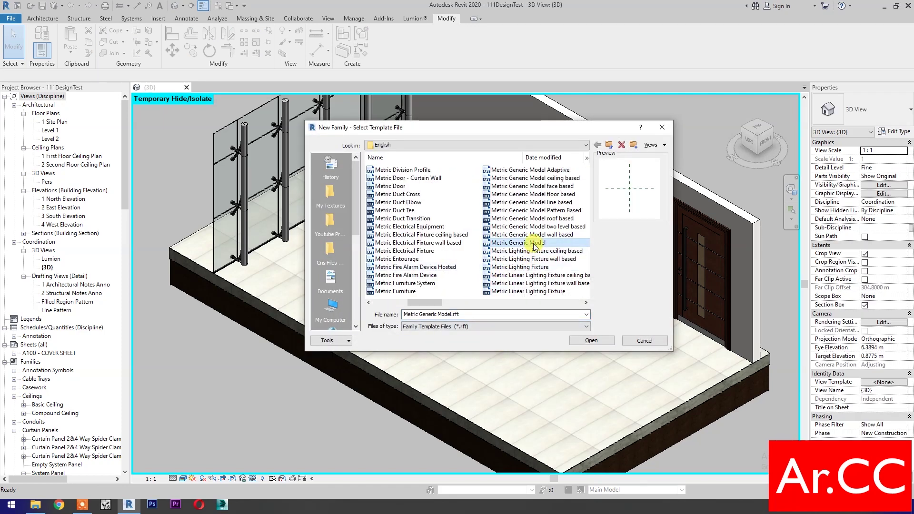
{"action": "left_click", "coordinate": [589, 341]}
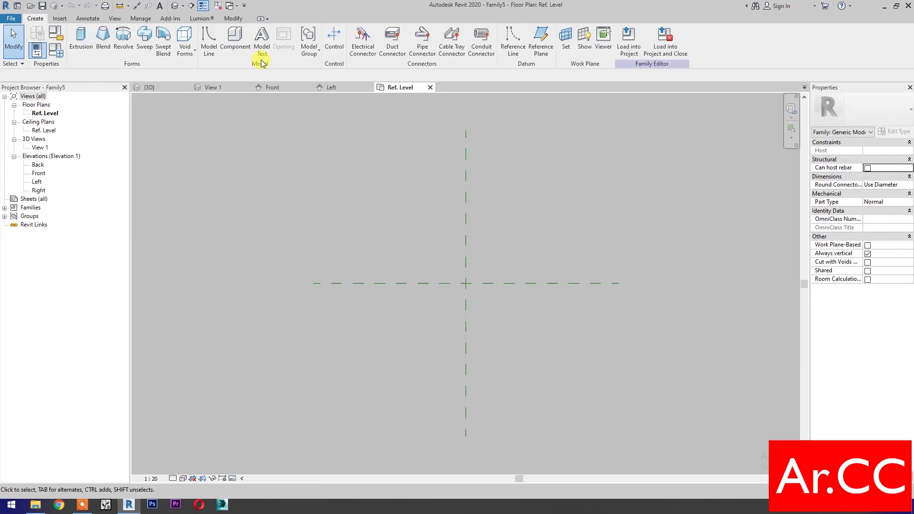
Step: Place a model text reading "k" just below and to the right of the reference planes' intersection
{"action": "left_click", "coordinate": [263, 55]}
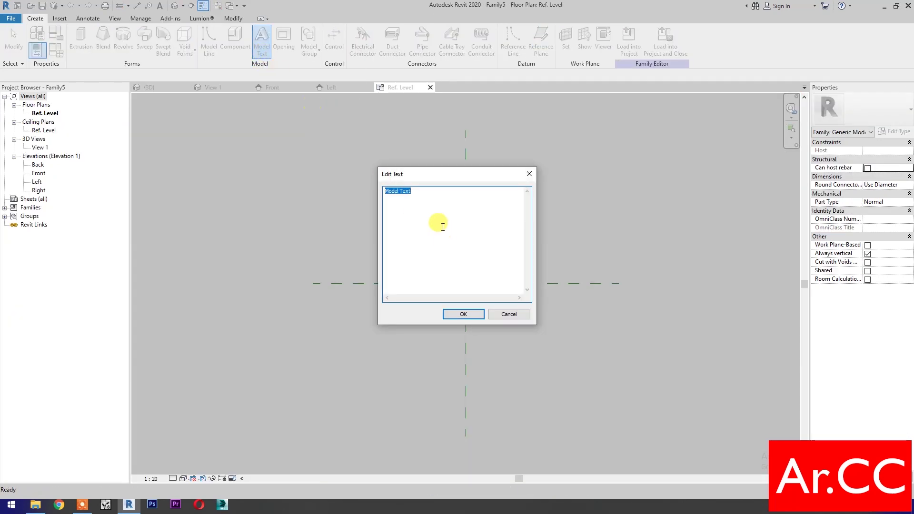
{"action": "type", "text": "k"}
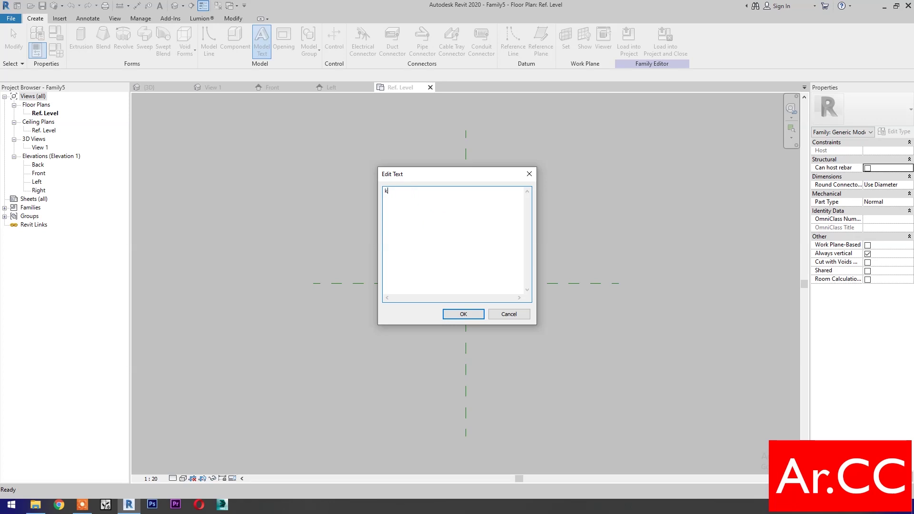
{"action": "left_click", "coordinate": [462, 314]}
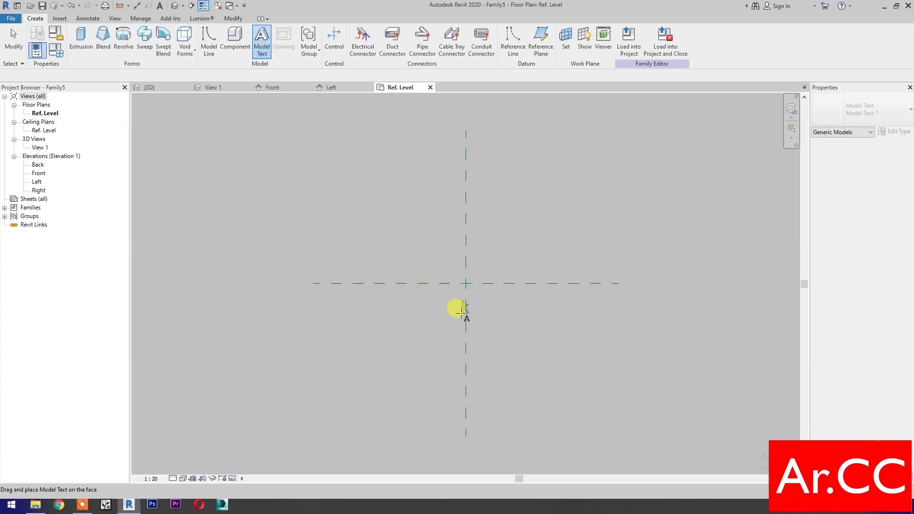
{"action": "left_click", "coordinate": [498, 315]}
{"action": "key", "text": "Escape"}
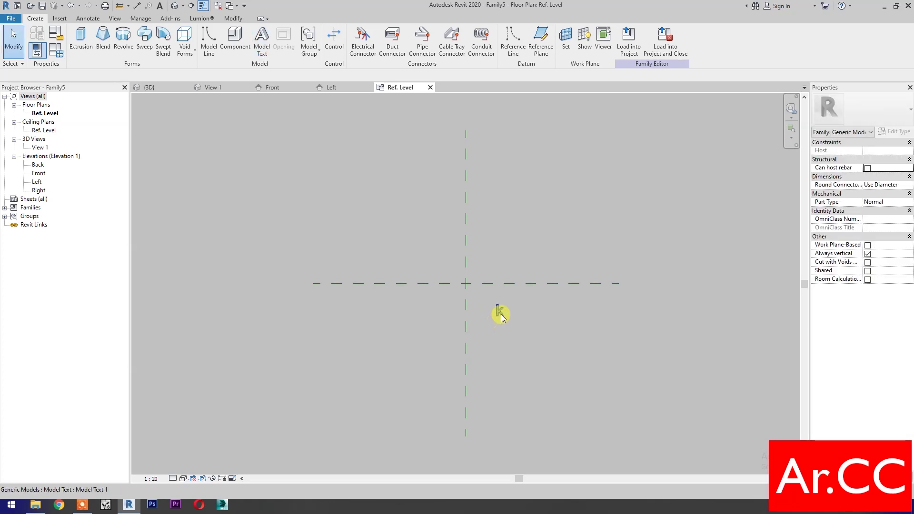
Step: Associate the model text's Text property with a new type parameter named Style A
{"action": "left_click", "coordinate": [500, 314]}
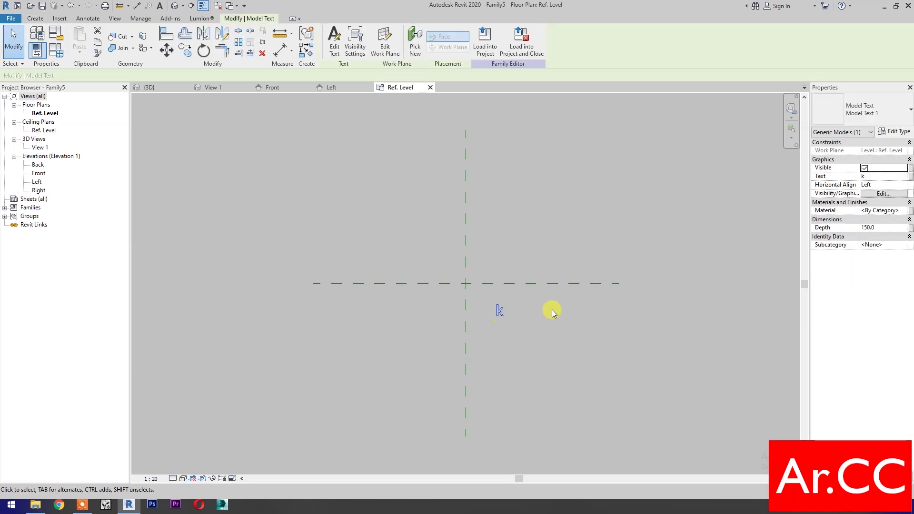
{"action": "left_click", "coordinate": [910, 177]}
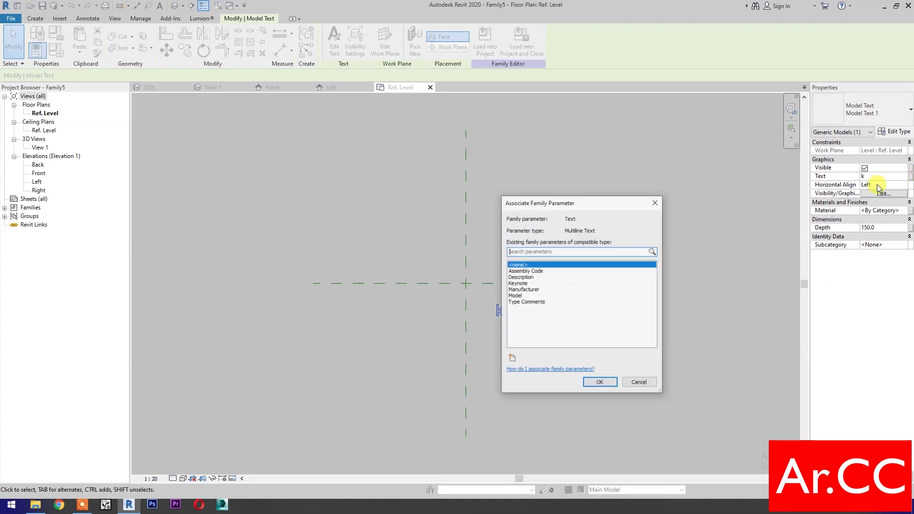
{"action": "left_click", "coordinate": [513, 359]}
{"action": "type", "text": "Style A"}
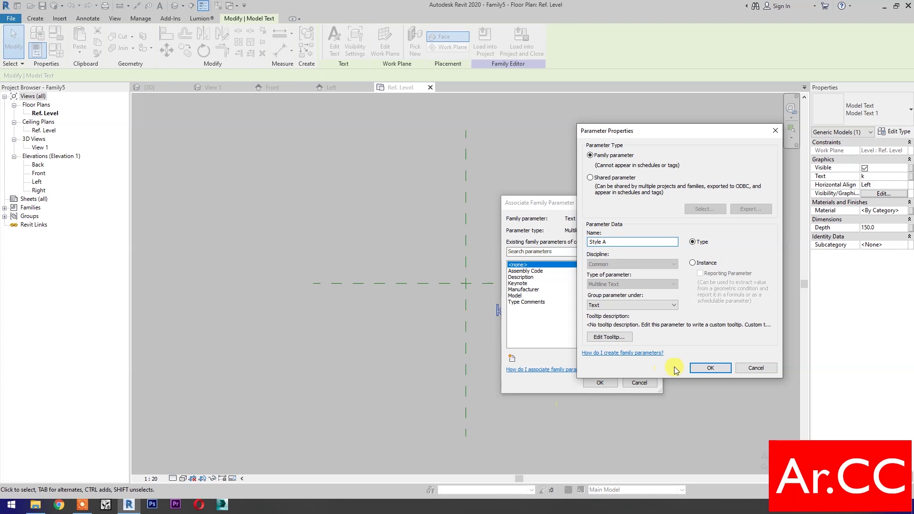
{"action": "left_click", "coordinate": [711, 369]}
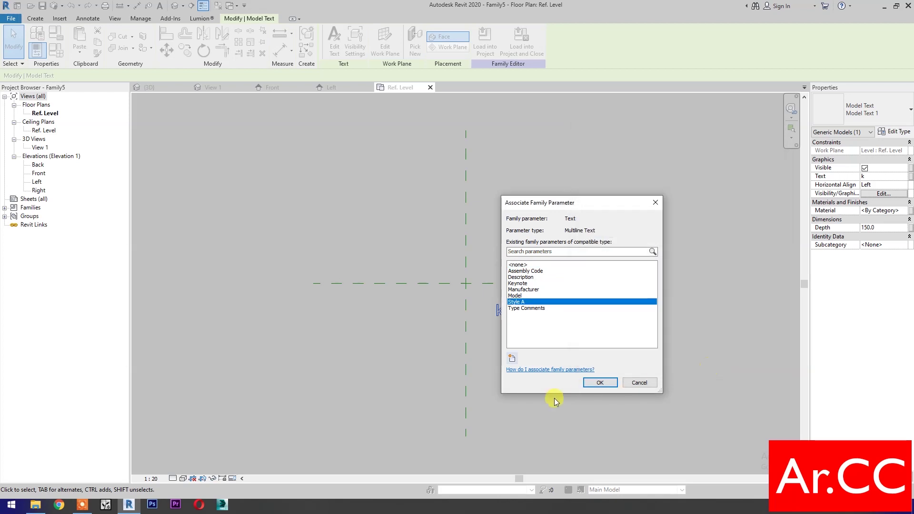
{"action": "left_click", "coordinate": [599, 383]}
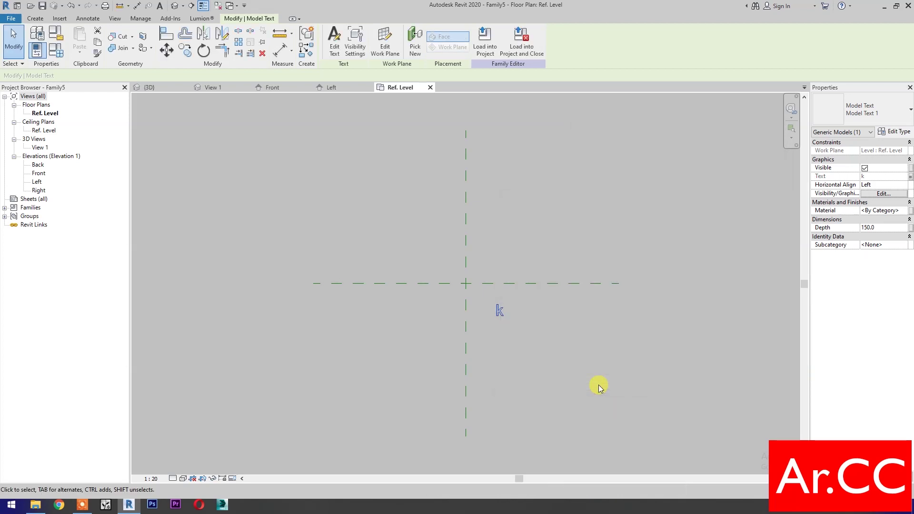
Step: Set the model text's horizontal alignment to Center and associate its material with a new type parameter named Finish A
{"action": "left_click", "coordinate": [905, 185]}
{"action": "left_click", "coordinate": [879, 201]}
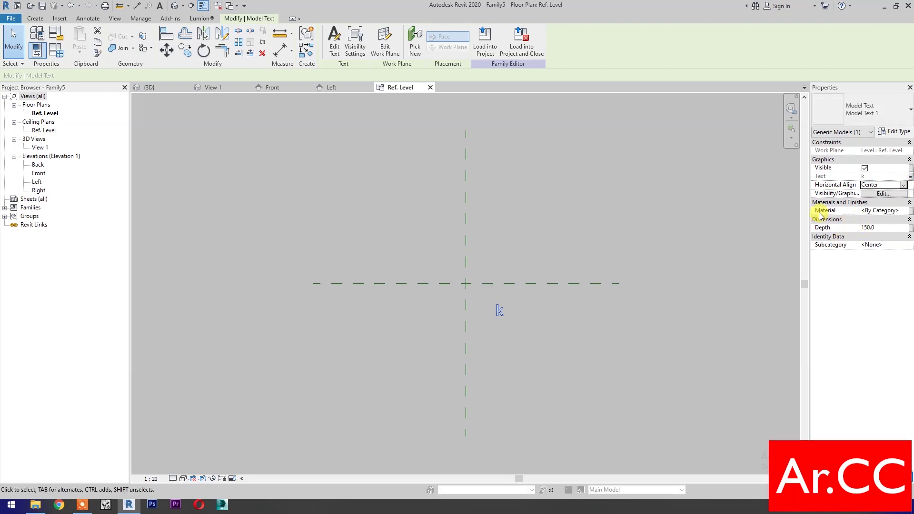
{"action": "left_click", "coordinate": [911, 212]}
{"action": "left_click", "coordinate": [512, 363]}
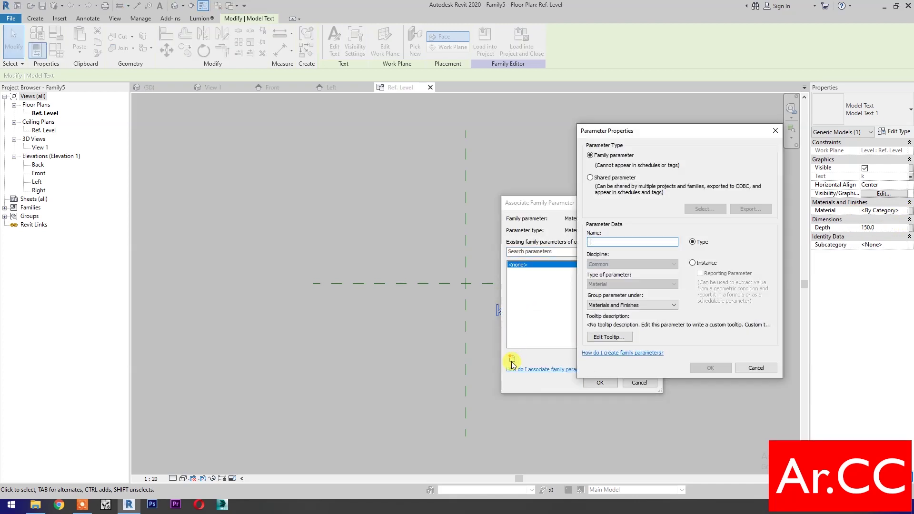
{"action": "type", "text": "Finish A"}
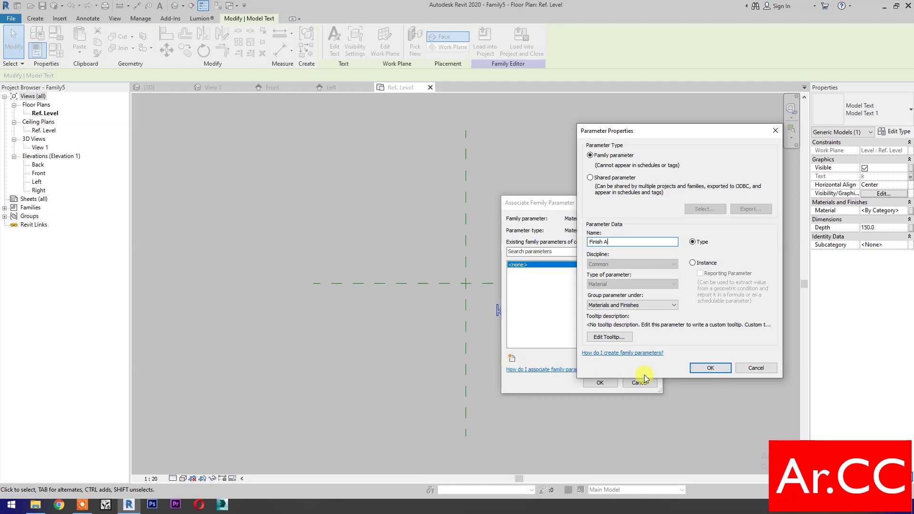
{"action": "left_click", "coordinate": [700, 368]}
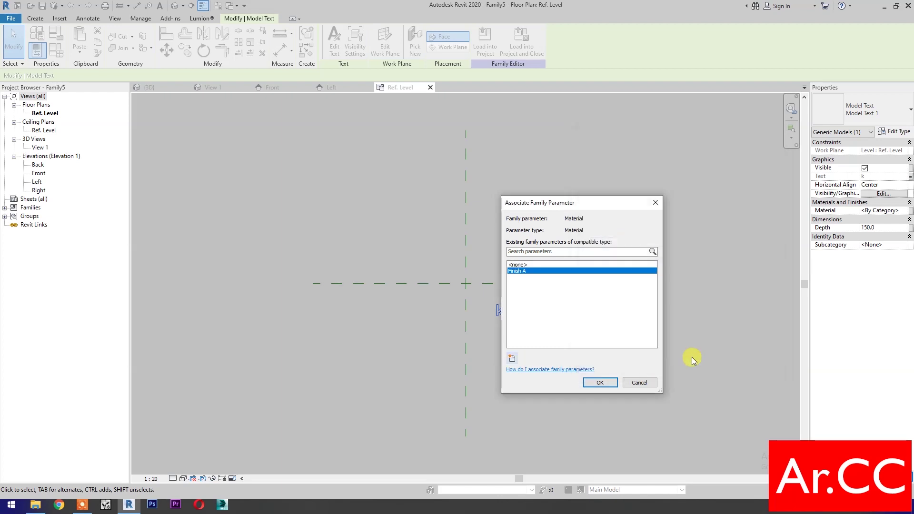
{"action": "left_click", "coordinate": [601, 382]}
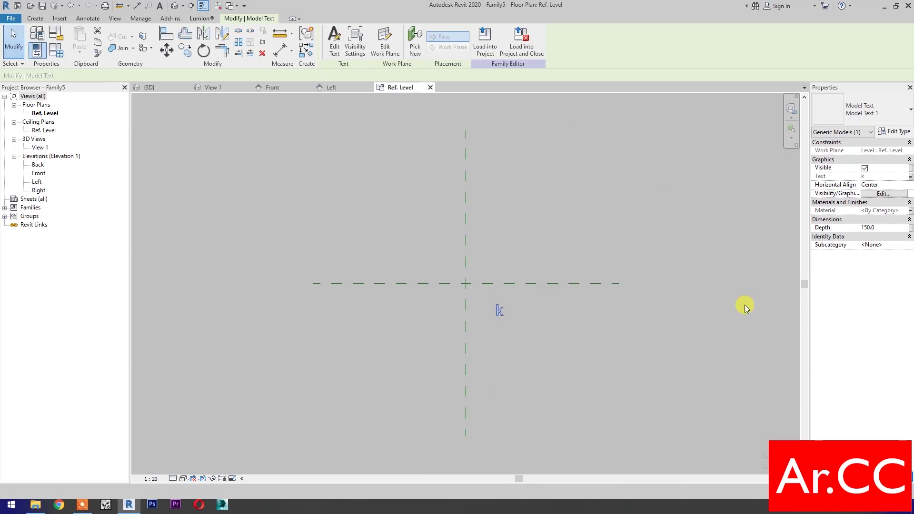
Step: Associate the model text's depth with a new type parameter named Thickness
{"action": "left_click", "coordinate": [911, 232]}
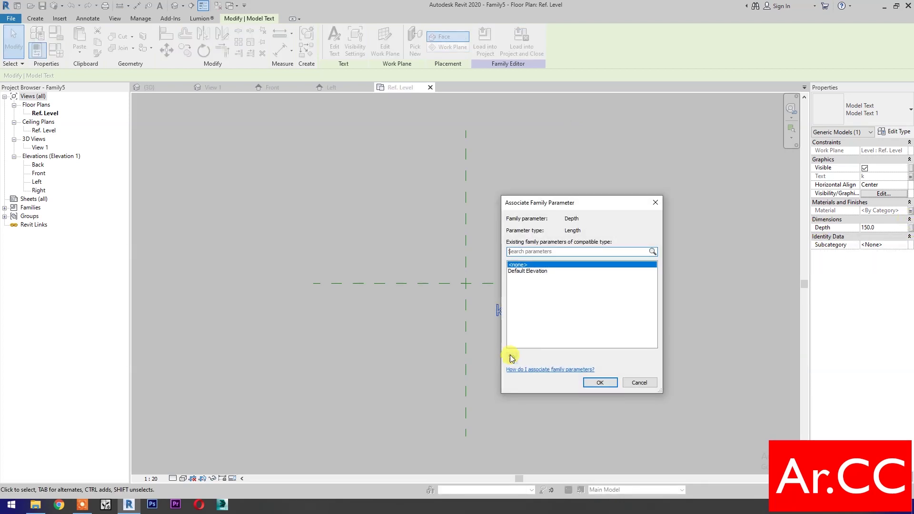
{"action": "left_click", "coordinate": [512, 358]}
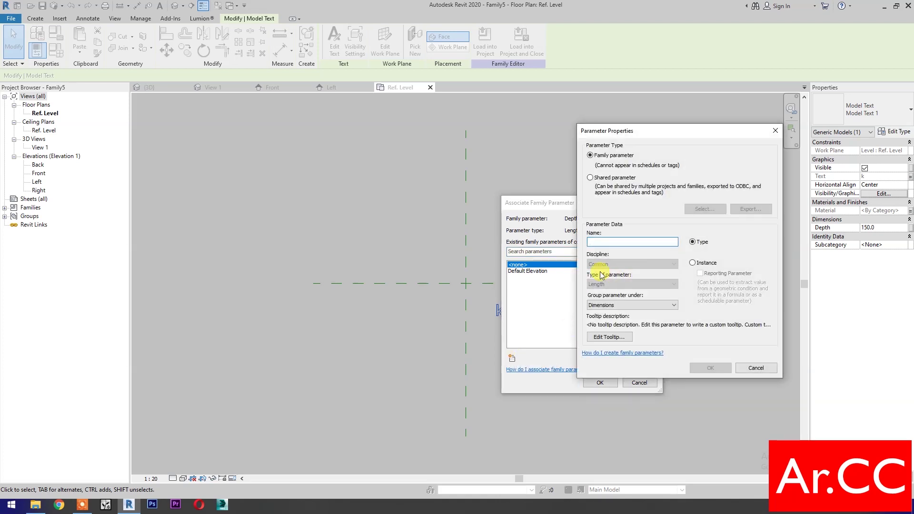
{"action": "type", "text": "Thickness"}
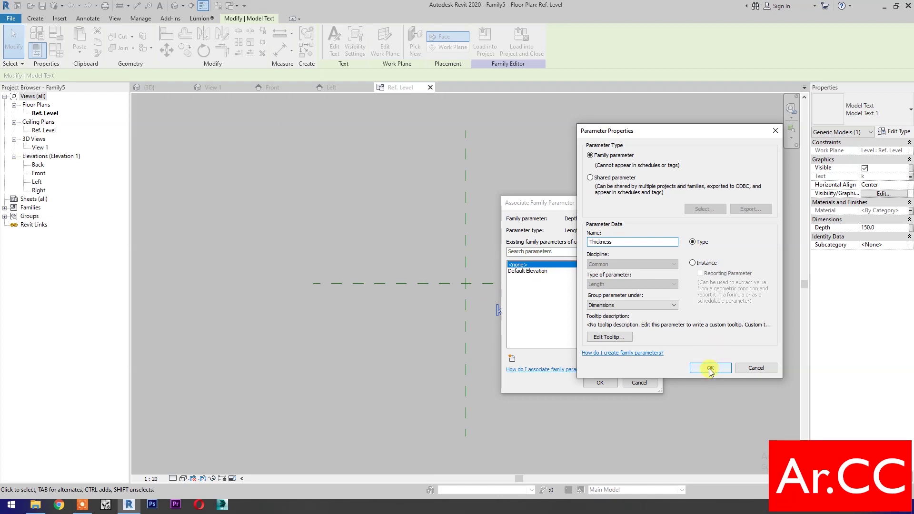
{"action": "left_click", "coordinate": [702, 368]}
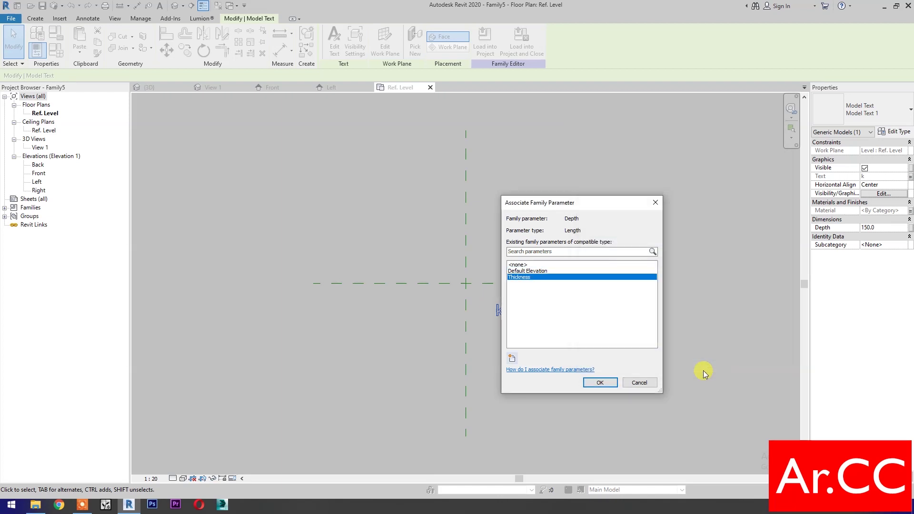
{"action": "left_click", "coordinate": [600, 383]}
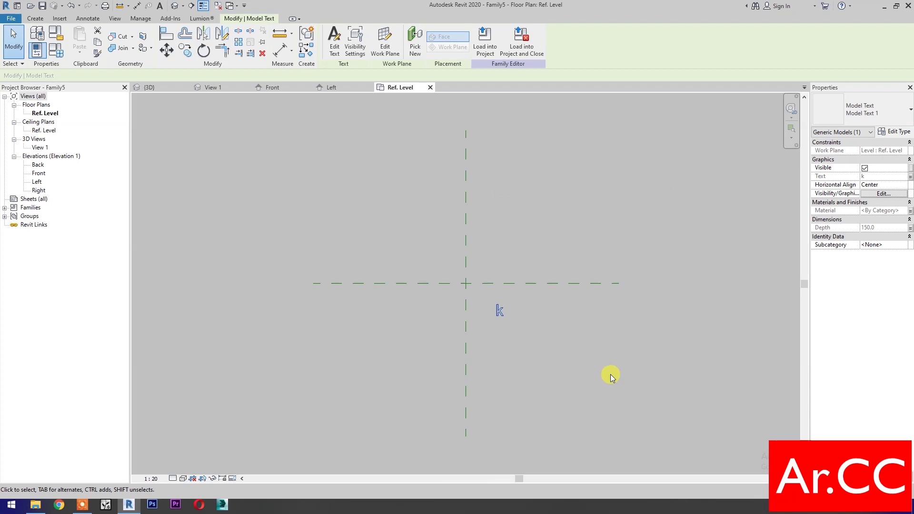
Step: Set the model text type's font to KufiPattern and apply it
{"action": "left_click", "coordinate": [905, 135]}
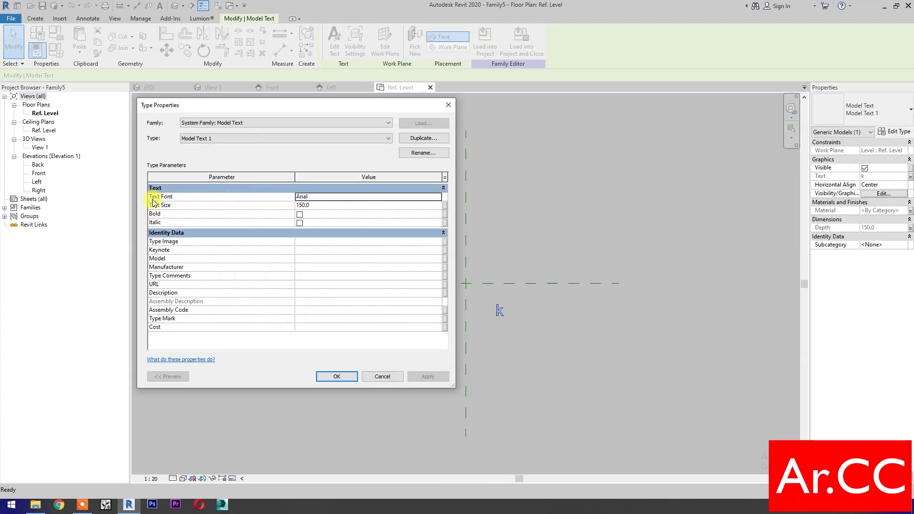
{"action": "left_click", "coordinate": [440, 197]}
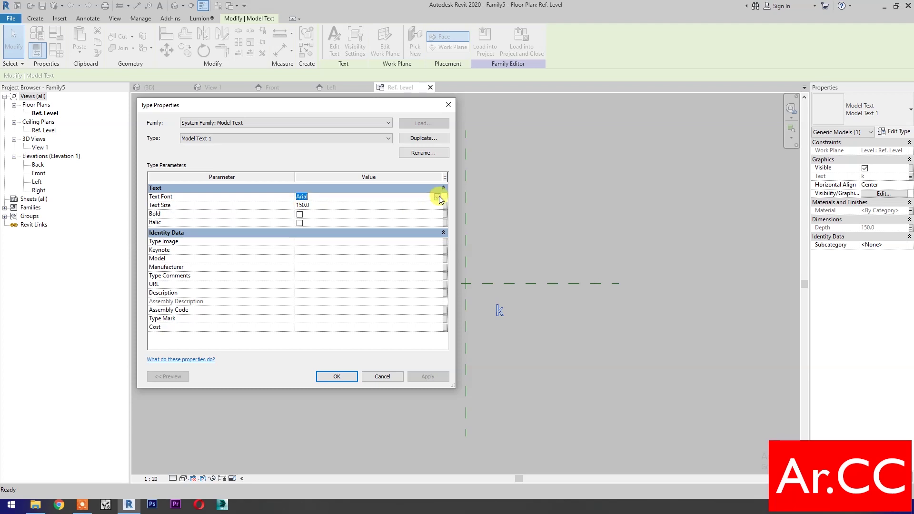
{"action": "scroll", "coordinate": [388, 235], "scroll_direction": "down", "scroll_amount": 15}
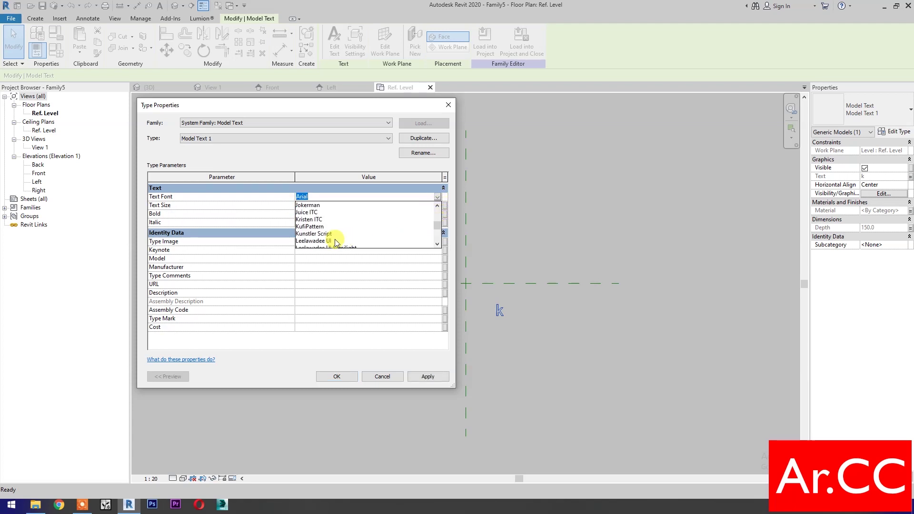
{"action": "left_click", "coordinate": [314, 226]}
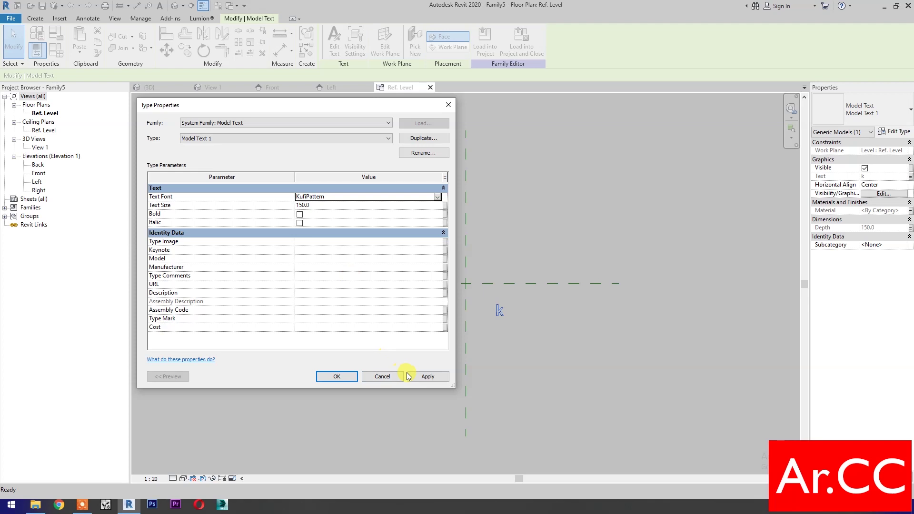
{"action": "left_click", "coordinate": [412, 377]}
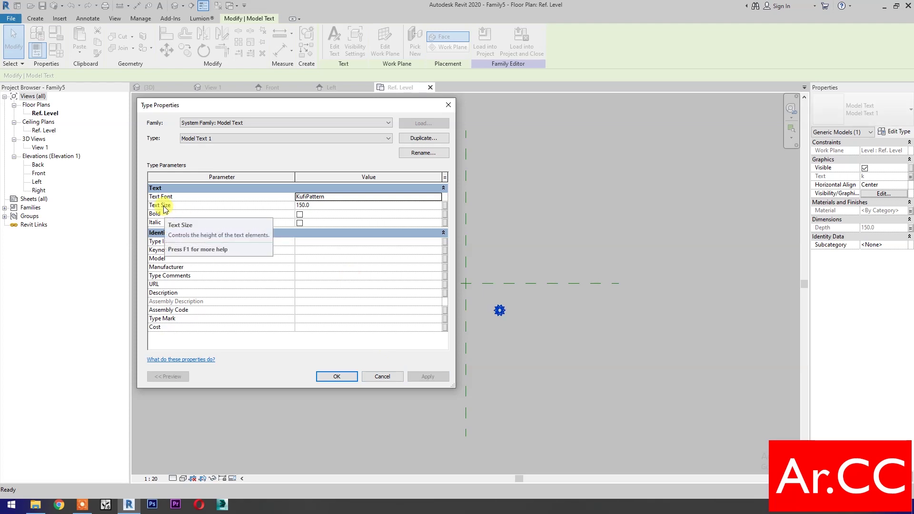
Step: Set the model text type's size to 2000 and associate it with a new type parameter named Width A
{"action": "left_click", "coordinate": [329, 207]}
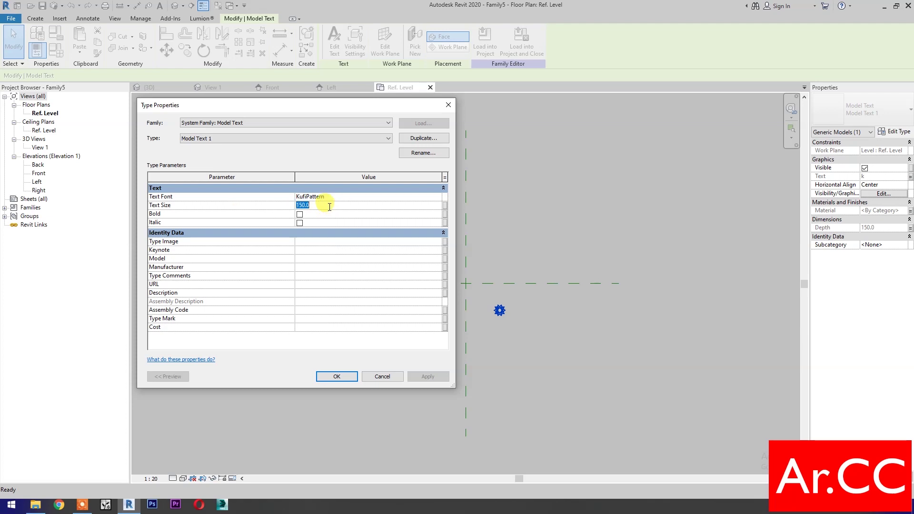
{"action": "type", "text": "2000"}
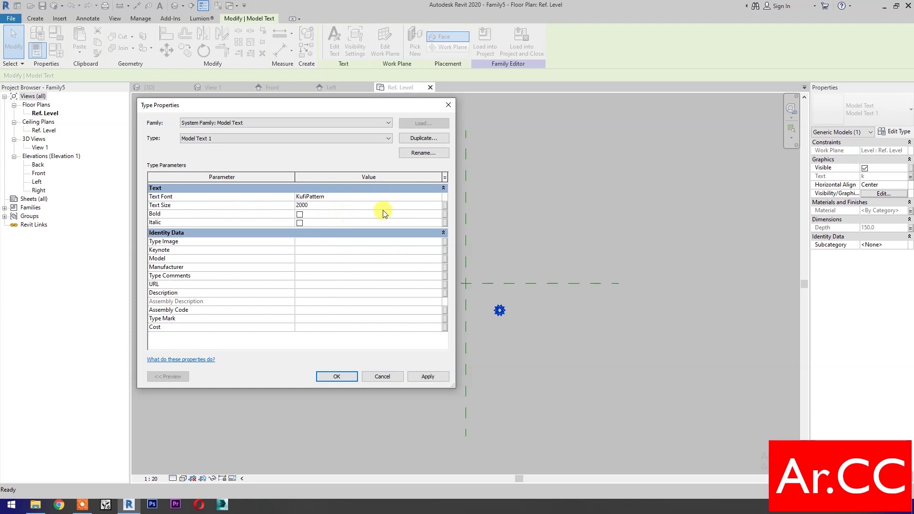
{"action": "left_click", "coordinate": [445, 208]}
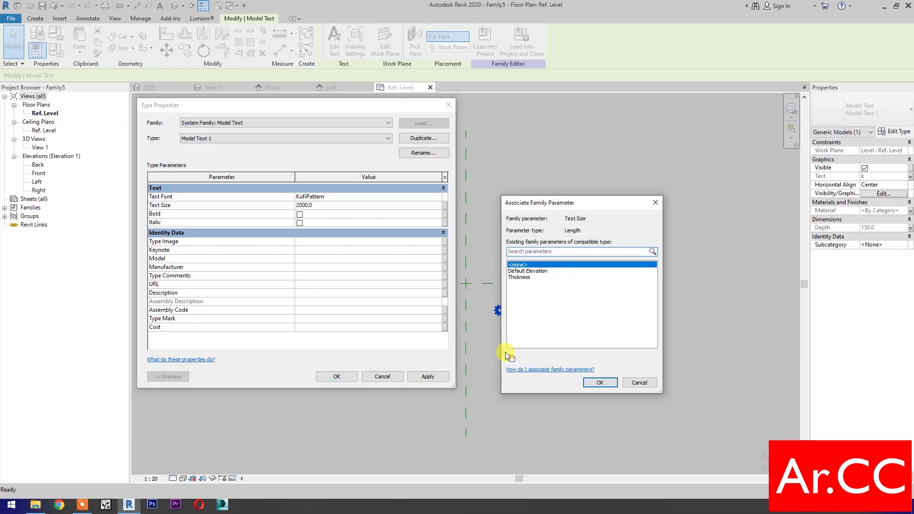
{"action": "left_click", "coordinate": [512, 360]}
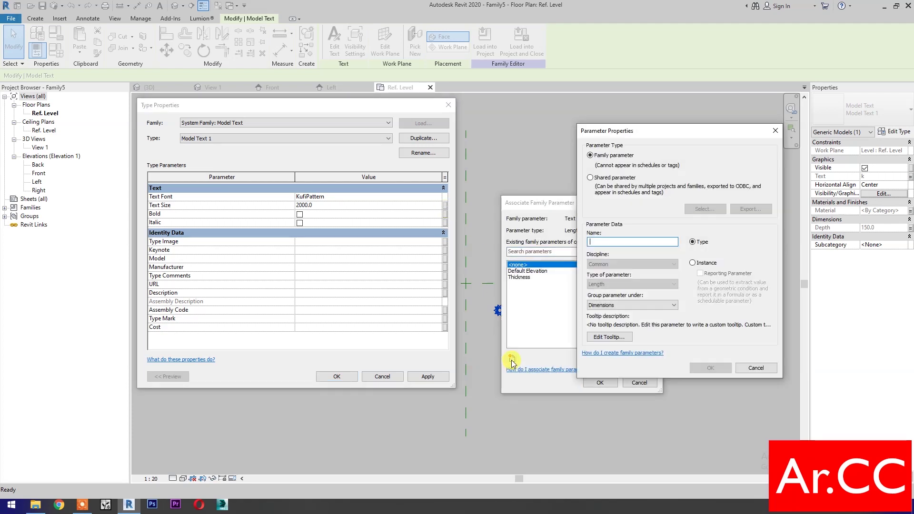
{"action": "type", "text": "Width A"}
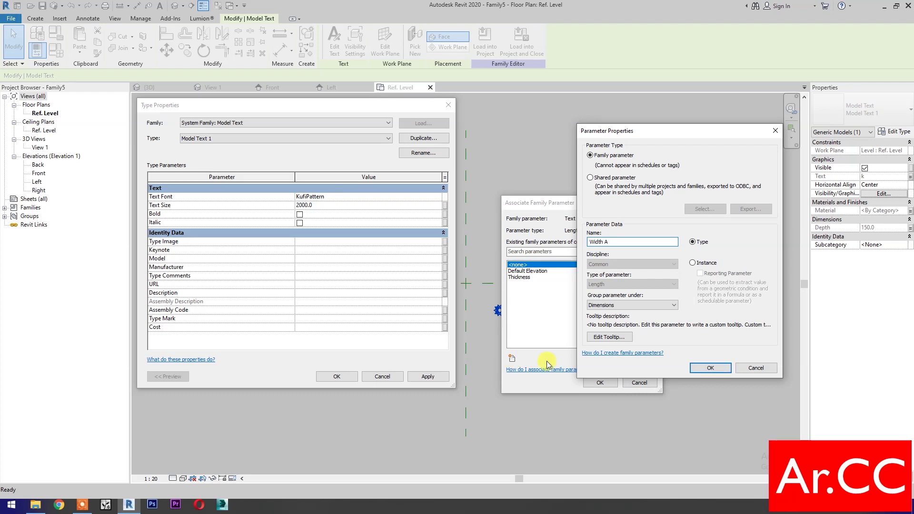
{"action": "left_click", "coordinate": [706, 369]}
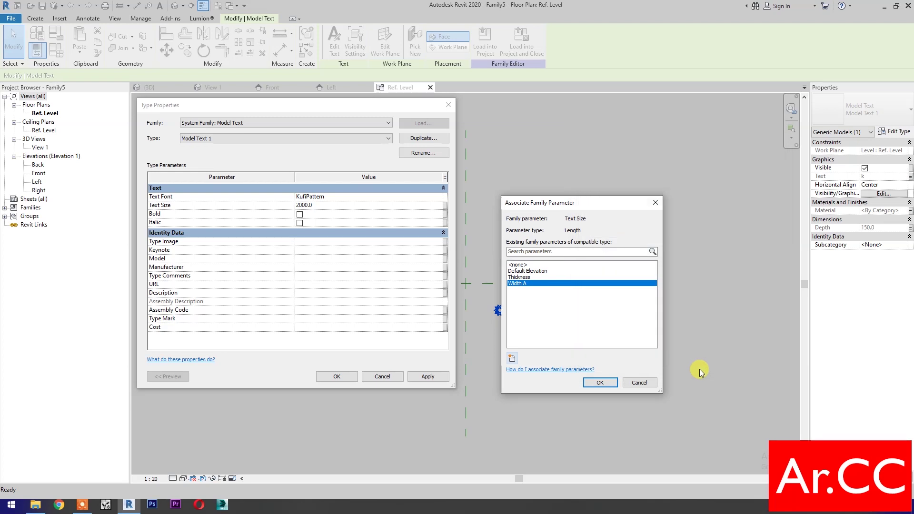
{"action": "left_click", "coordinate": [601, 383]}
{"action": "left_click", "coordinate": [426, 376]}
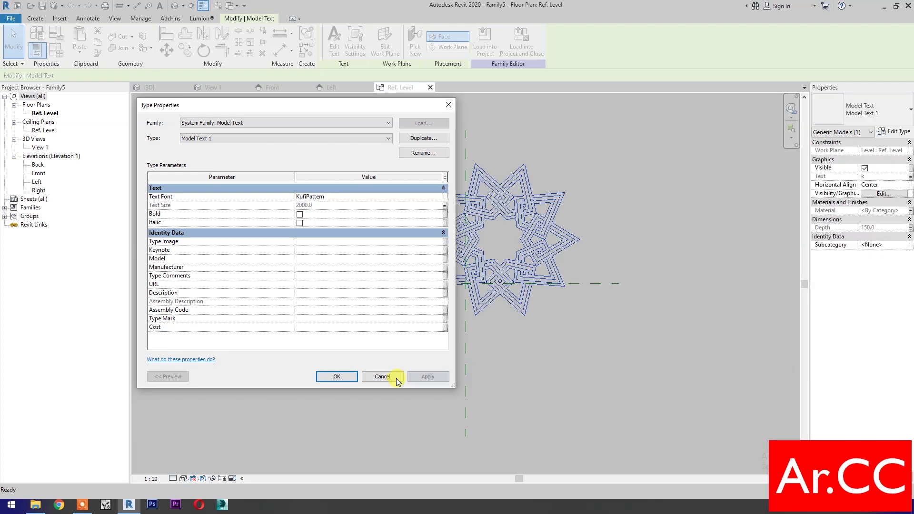
{"action": "left_click", "coordinate": [342, 377]}
{"action": "left_click", "coordinate": [371, 365]}
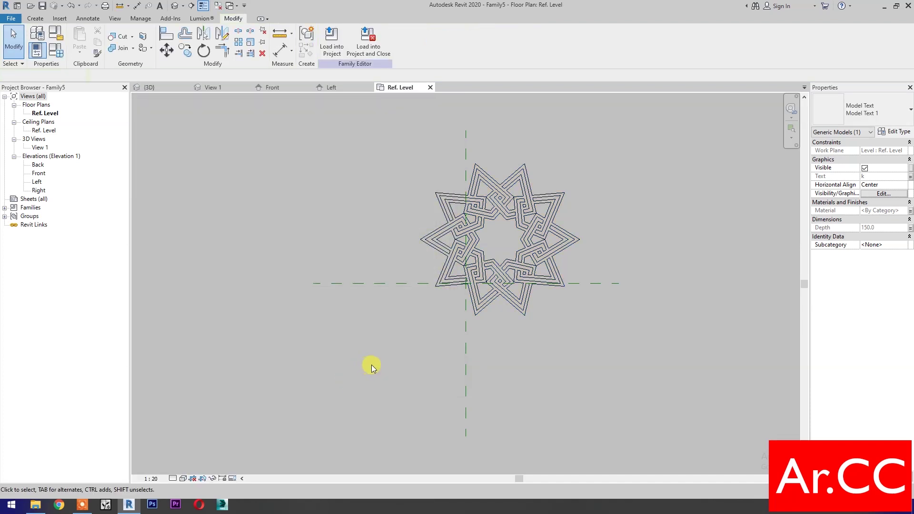
Step: Align the star pattern's centre with the horizontal and vertical reference planes
{"action": "left_click", "coordinate": [166, 36]}
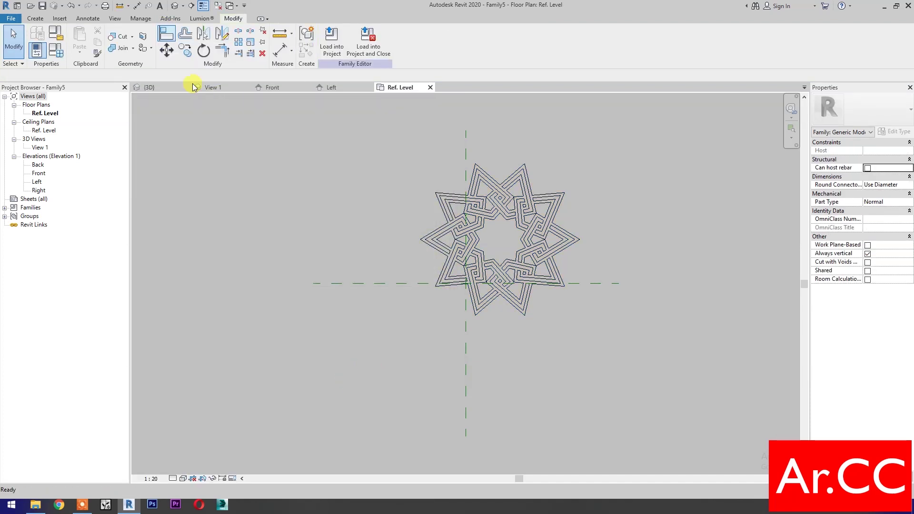
{"action": "left_click", "coordinate": [343, 284]}
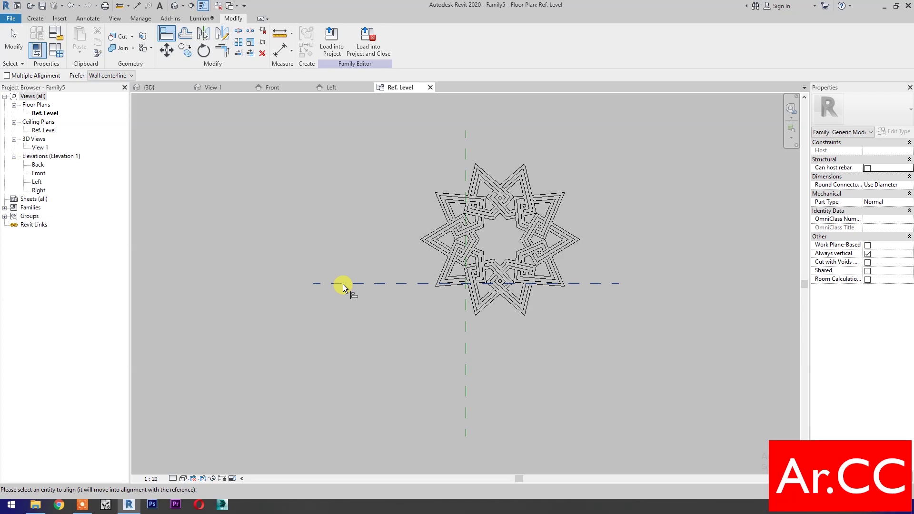
{"action": "left_click", "coordinate": [492, 240]}
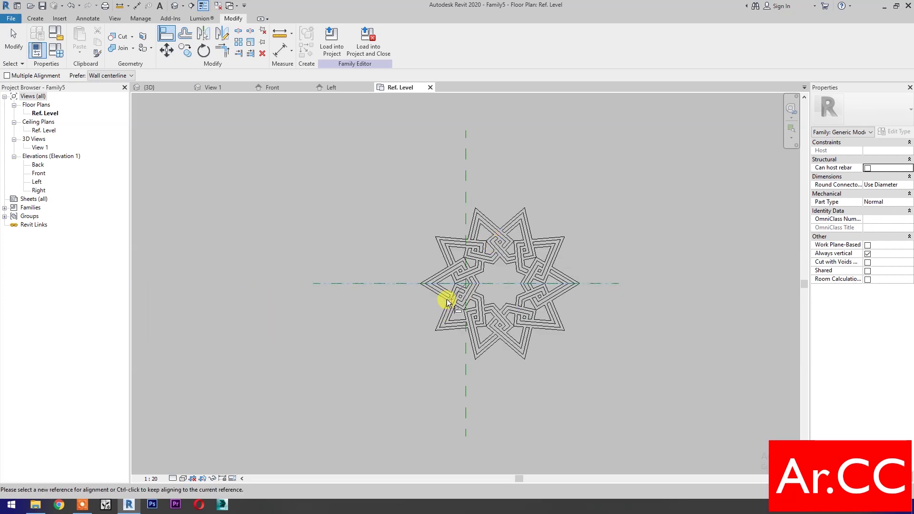
{"action": "left_click", "coordinate": [466, 175]}
{"action": "left_click", "coordinate": [502, 261]}
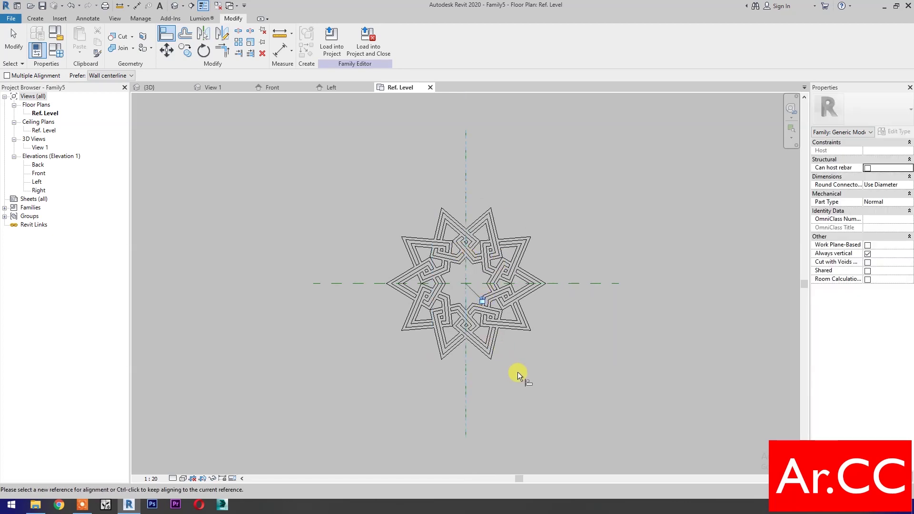
{"action": "key", "text": "Escape"}
{"action": "key", "text": "Escape"}
Step: Copy the star pattern model text straight down by about 1320 mm
{"action": "left_click", "coordinate": [497, 341]}
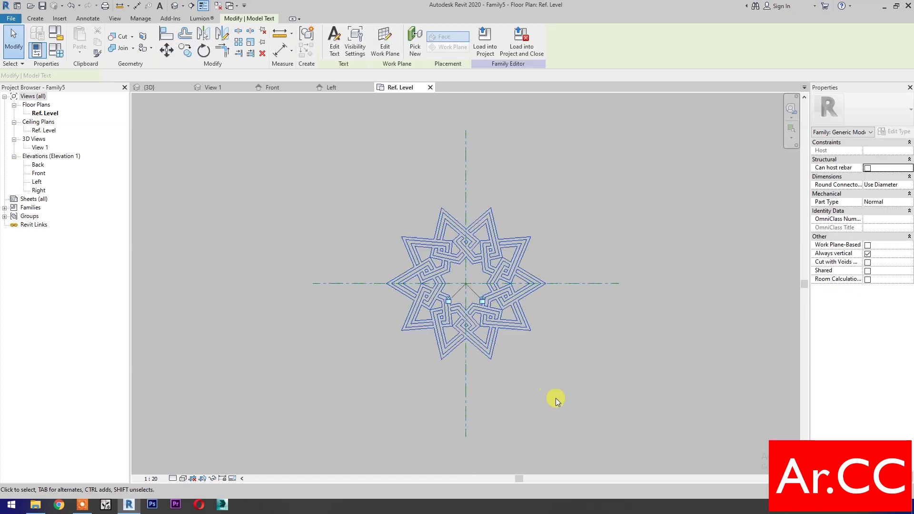
{"action": "middle_click_drag", "start_coordinate": [556, 400], "coordinate": [557, 383]}
{"action": "key", "text": "c"}
{"action": "key", "text": "o"}
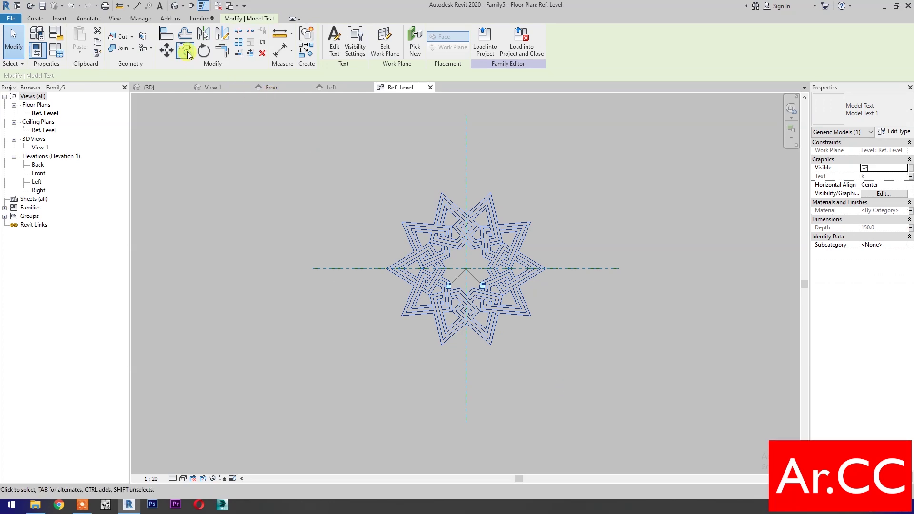
{"action": "left_click", "coordinate": [329, 213]}
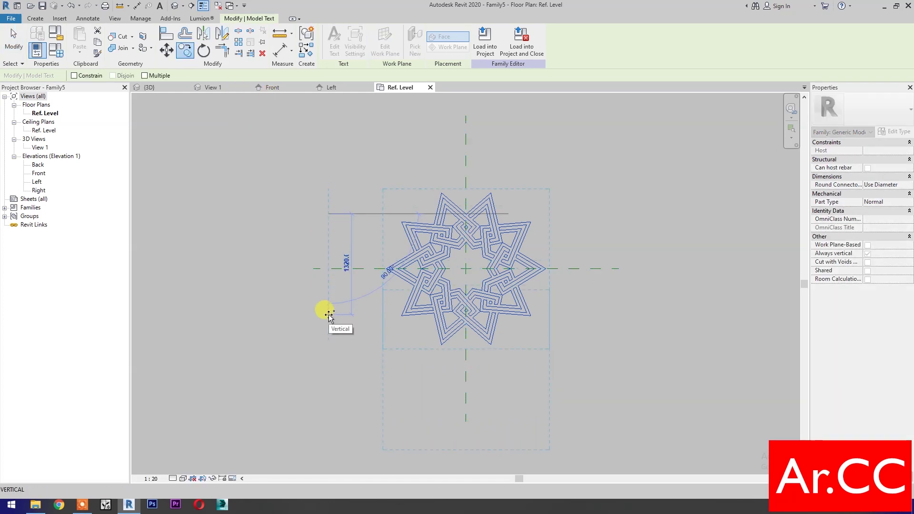
{"action": "left_click", "coordinate": [329, 315]}
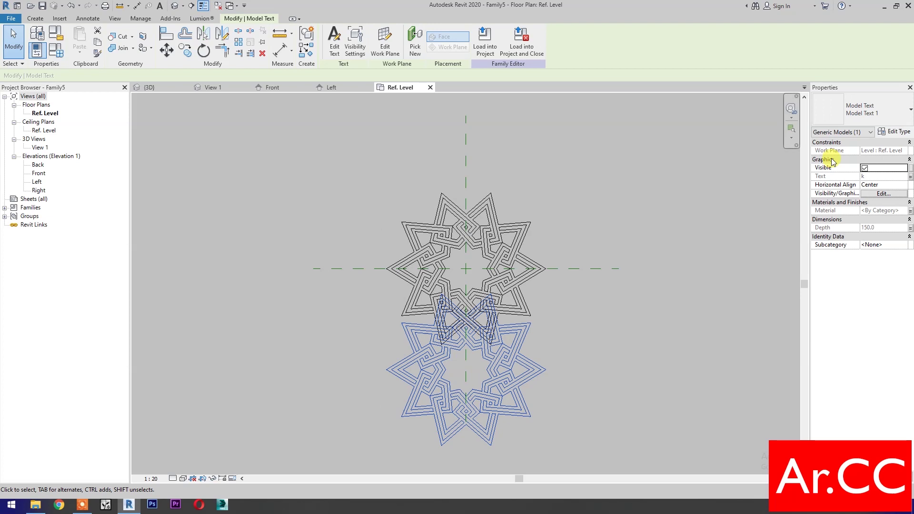
Step: Duplicate the copied text's type as Model Text 2 and set its font to BIGILIW.Patterns
{"action": "left_click", "coordinate": [894, 132]}
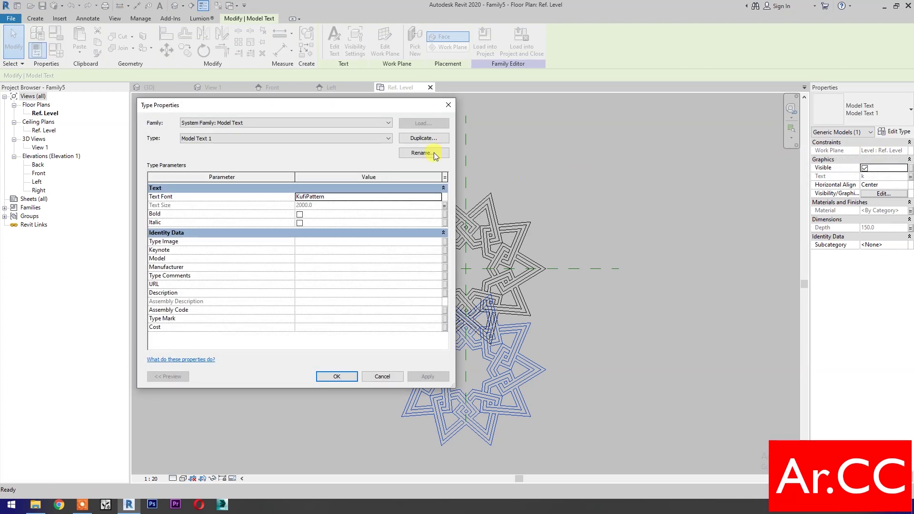
{"action": "left_click", "coordinate": [414, 139]}
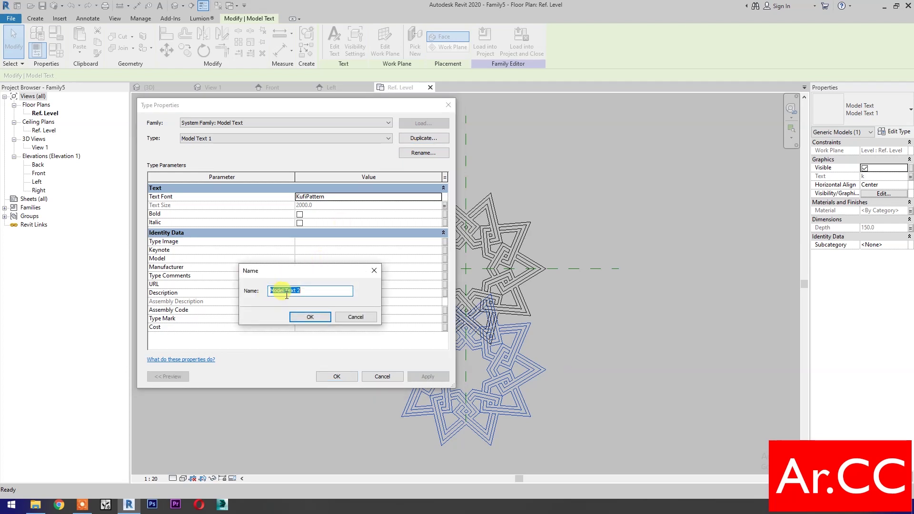
{"action": "left_click", "coordinate": [310, 316]}
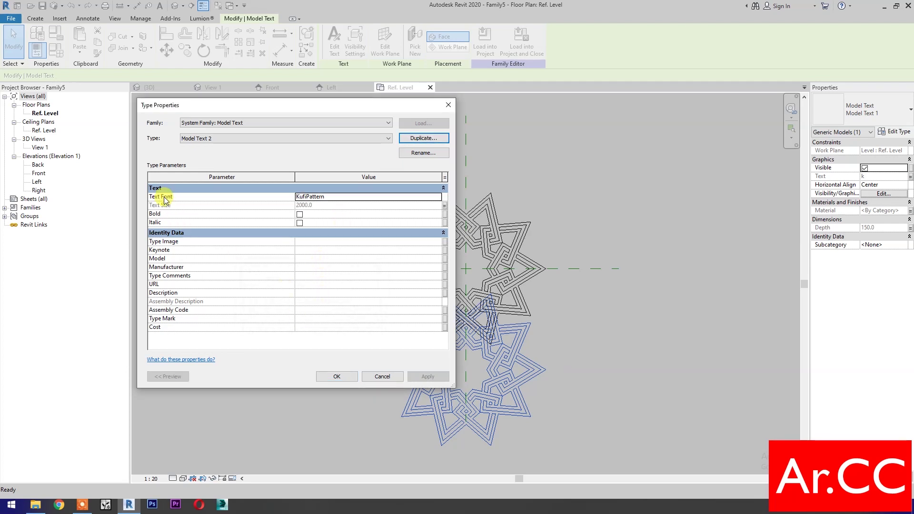
{"action": "left_click", "coordinate": [439, 199]}
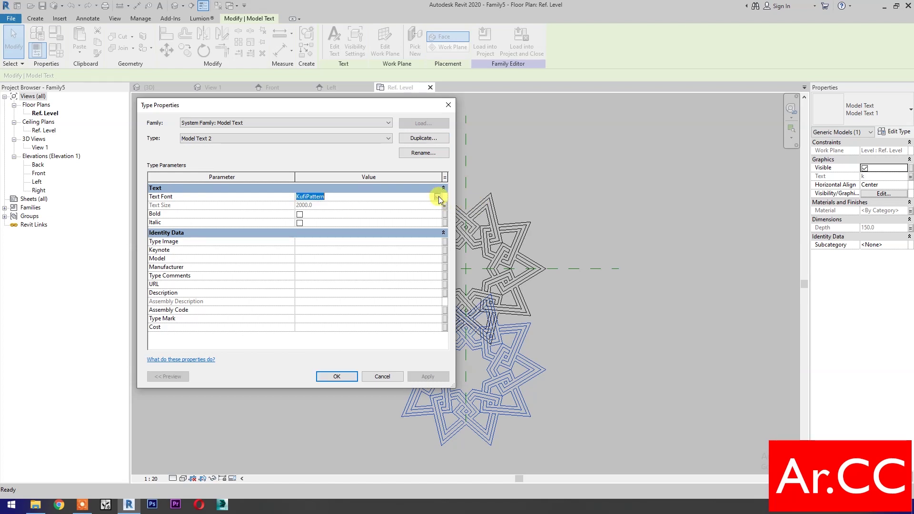
{"action": "left_click", "coordinate": [439, 199]}
{"action": "scroll", "coordinate": [347, 233], "scroll_direction": "up", "scroll_amount": 10}
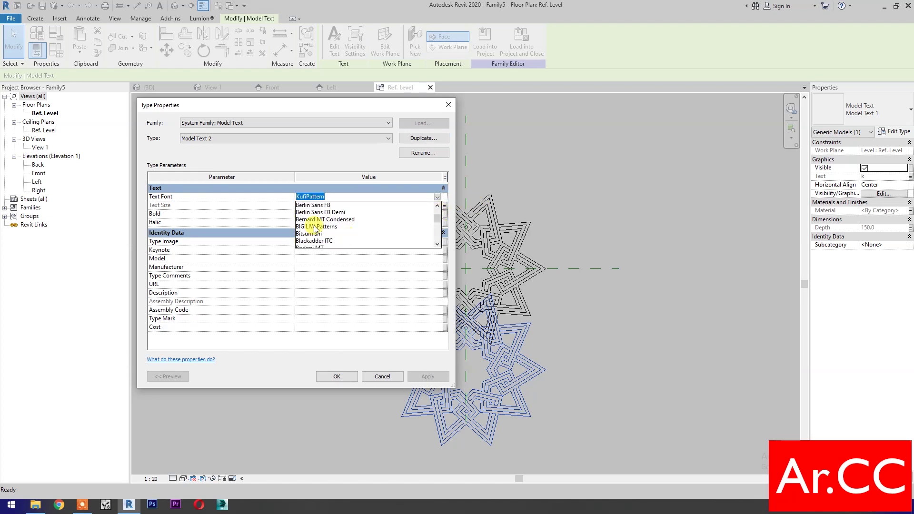
{"action": "left_click", "coordinate": [315, 226]}
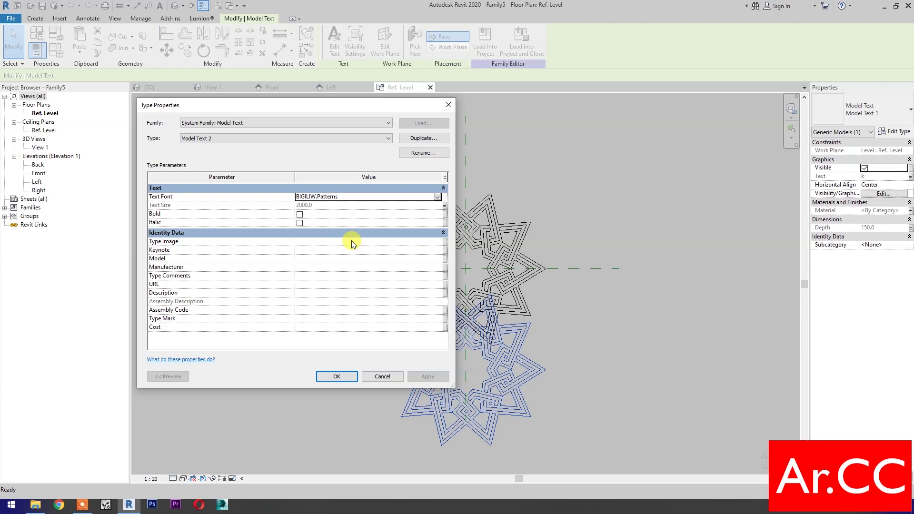
Step: Associate the Model Text 2 type's text size with a new width type parameter separate from Width A, and accept the type changes
{"action": "left_click", "coordinate": [445, 208]}
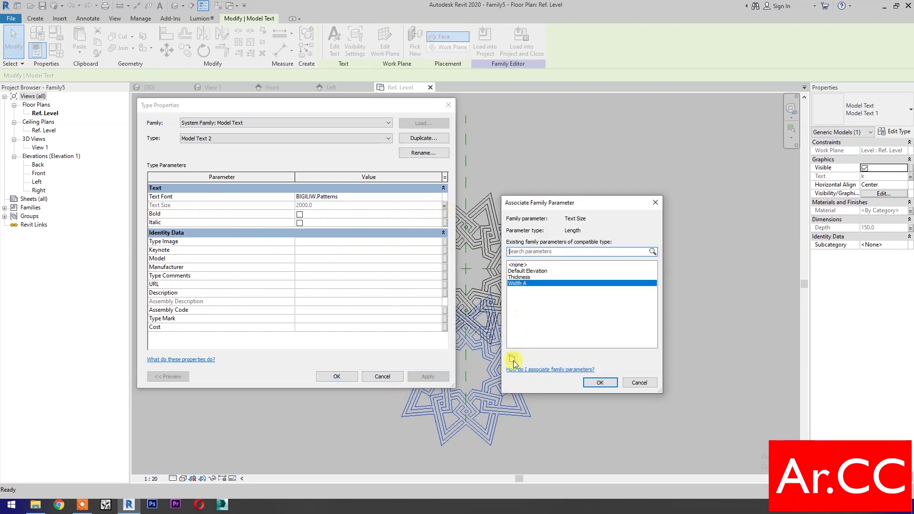
{"action": "left_click", "coordinate": [512, 360]}
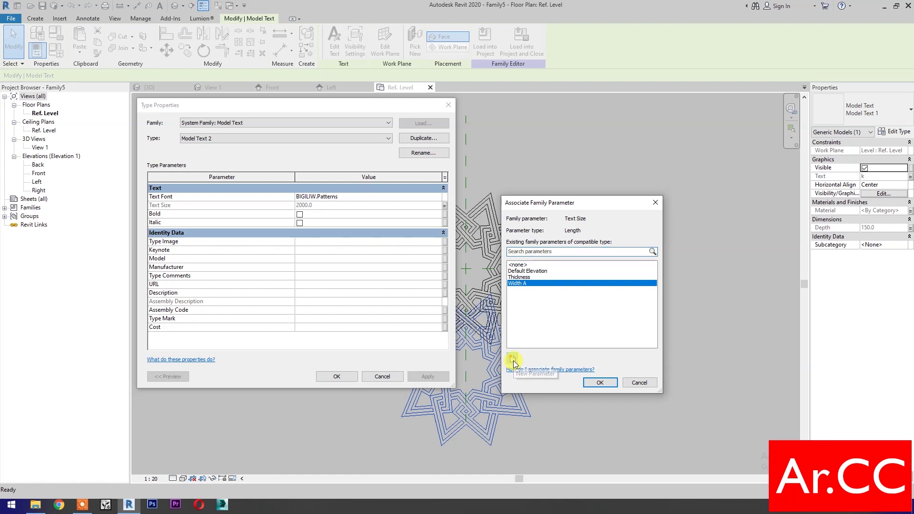
{"action": "type", "text": "Width"}
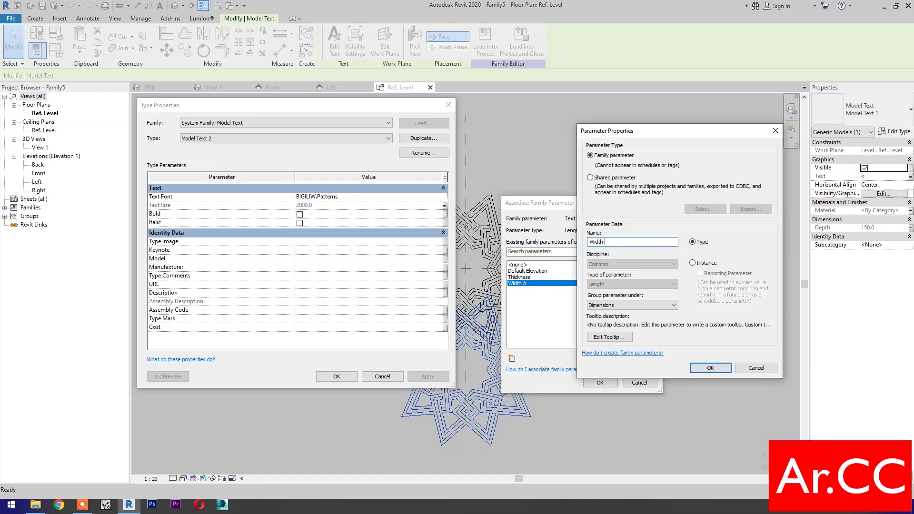
{"action": "left_click", "coordinate": [704, 368]}
{"action": "left_click", "coordinate": [596, 382]}
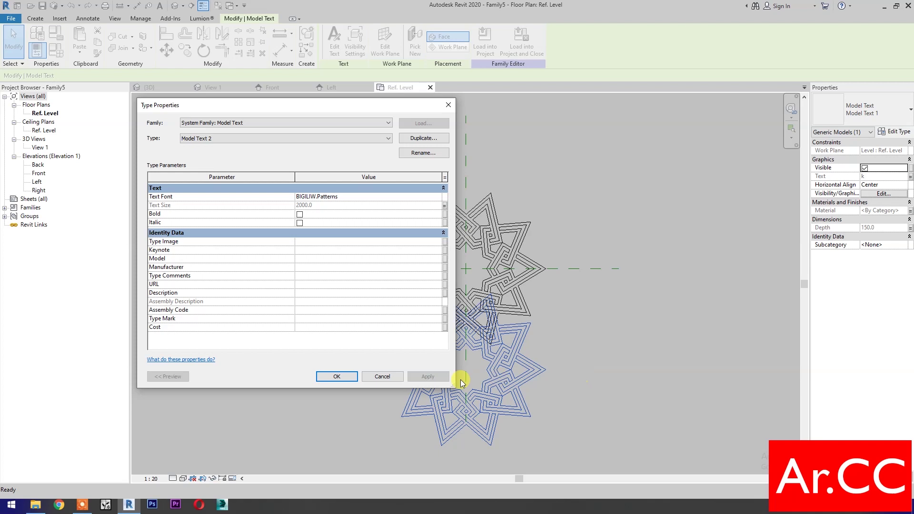
{"action": "left_click", "coordinate": [340, 376]}
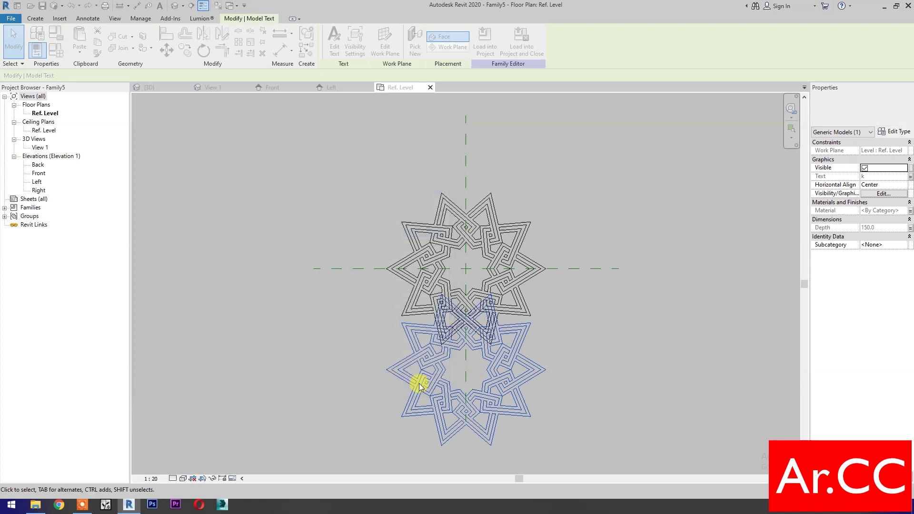
Step: Associate the lower Model Text 2 element's text with a new type parameter named Style B
{"action": "left_click", "coordinate": [910, 177]}
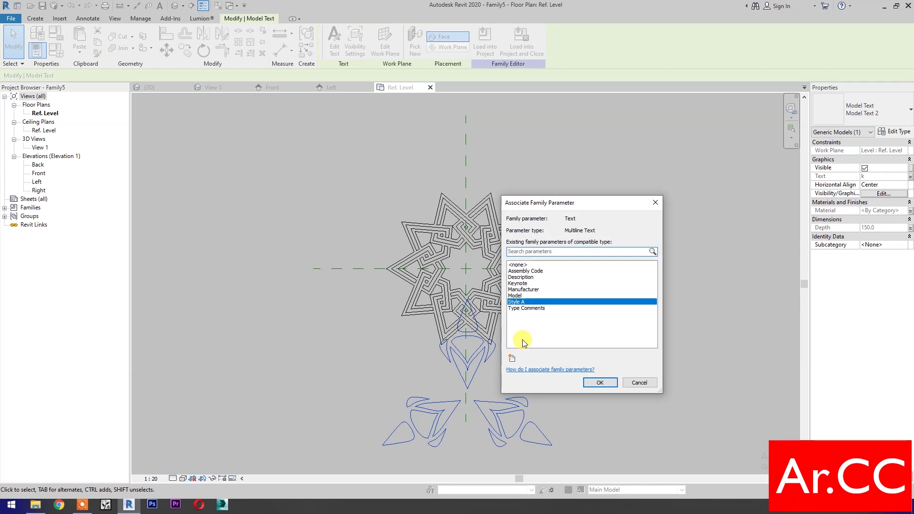
{"action": "left_click", "coordinate": [513, 358]}
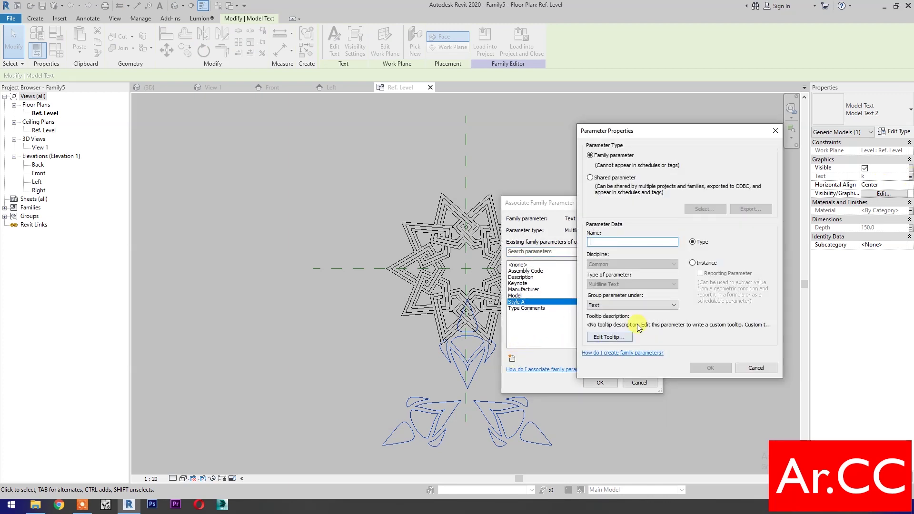
{"action": "type", "text": "Style B"}
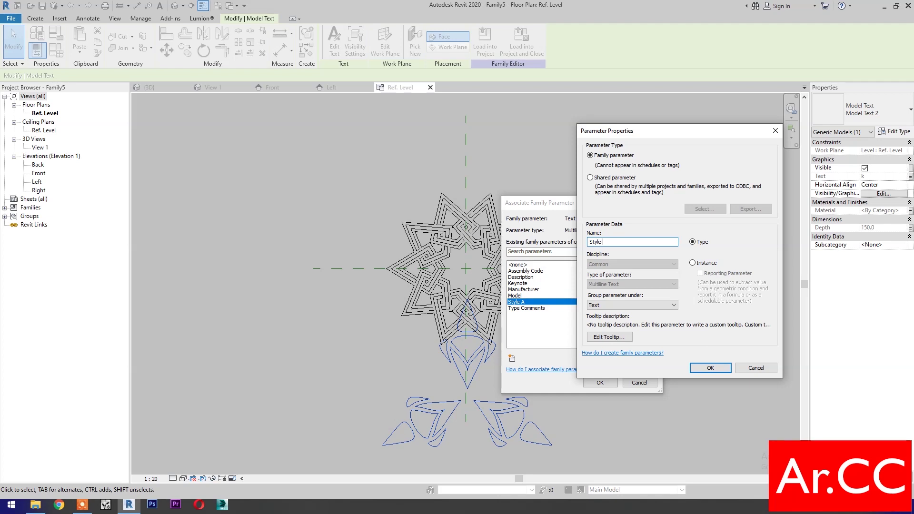
{"action": "left_click", "coordinate": [709, 368]}
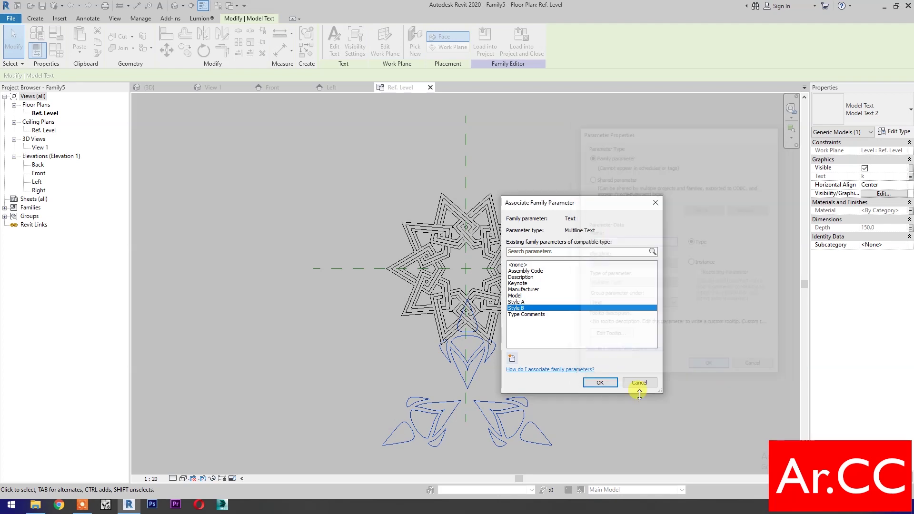
{"action": "left_click", "coordinate": [606, 385]}
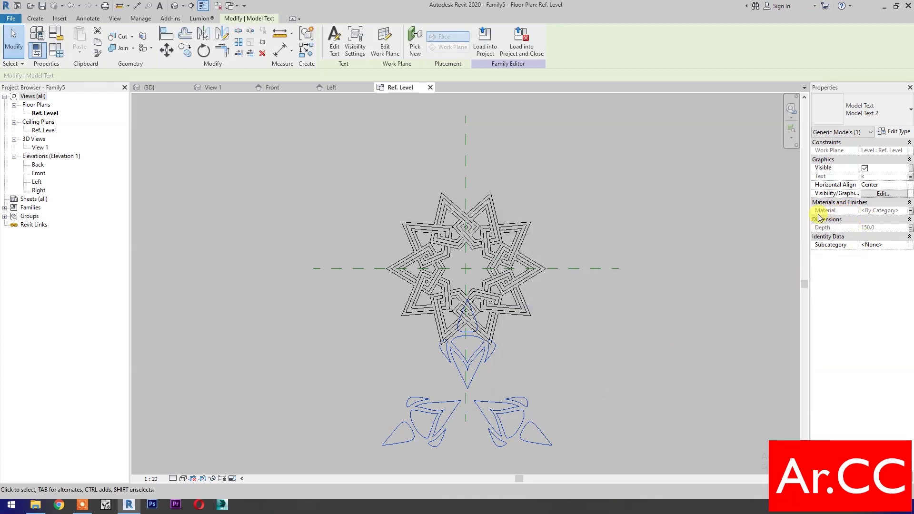
Step: Associate the lower model text's material with a new type parameter named Finish B
{"action": "left_click", "coordinate": [910, 211]}
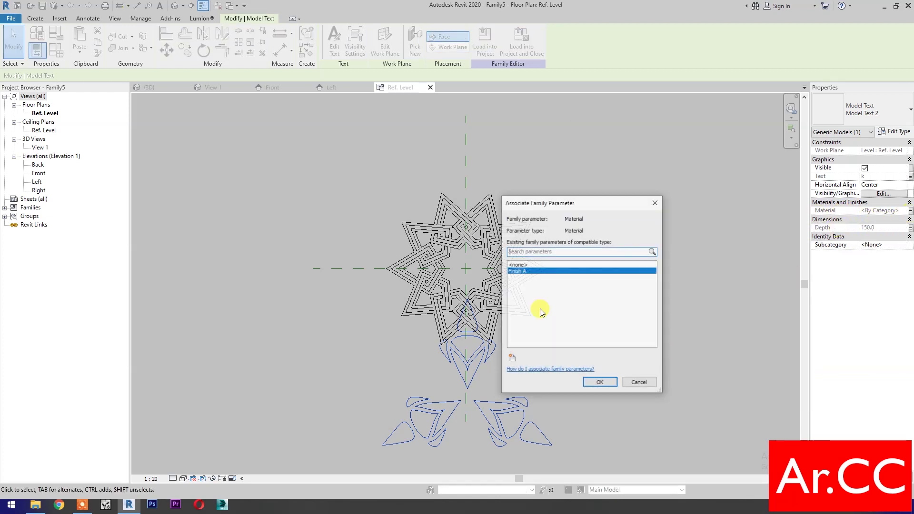
{"action": "left_click", "coordinate": [511, 360]}
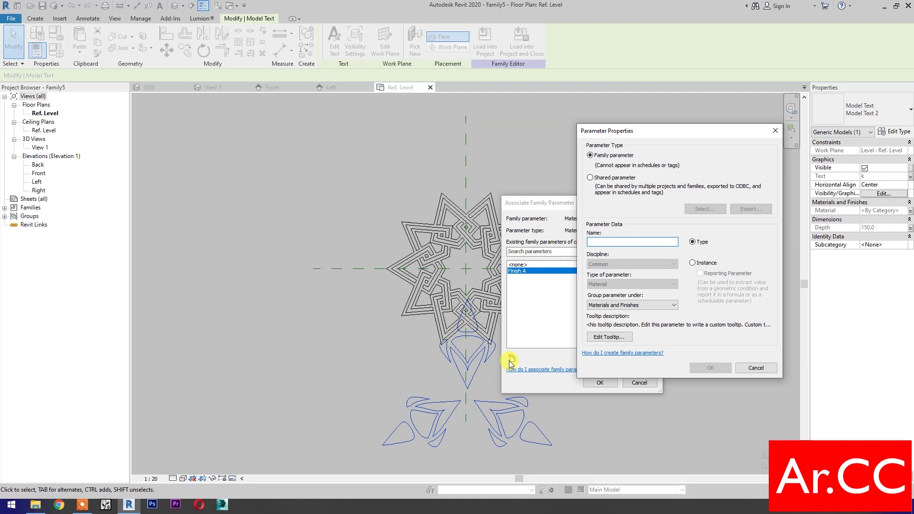
{"action": "type", "text": "Finish B"}
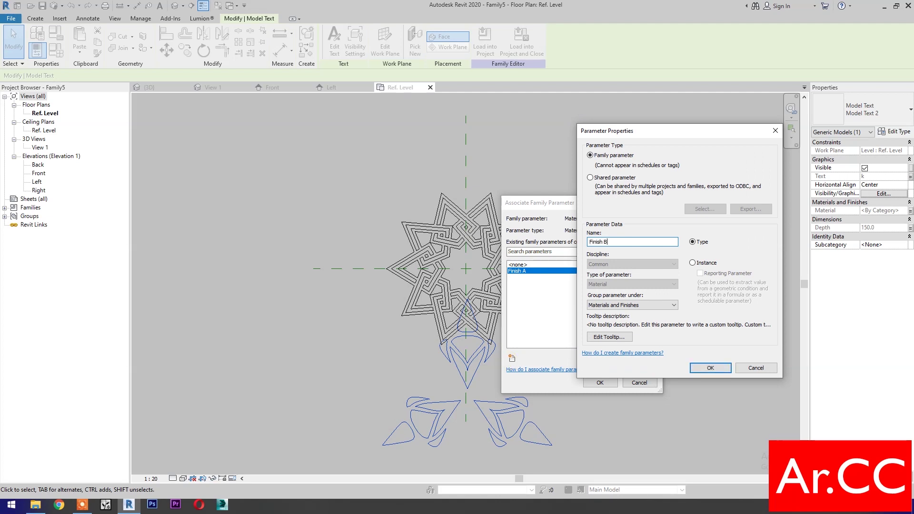
{"action": "left_click", "coordinate": [702, 368]}
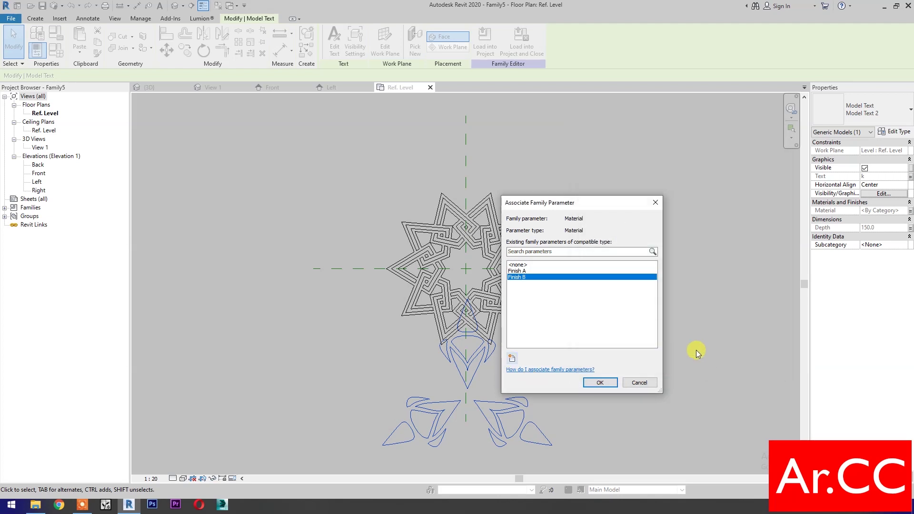
{"action": "left_click", "coordinate": [600, 383]}
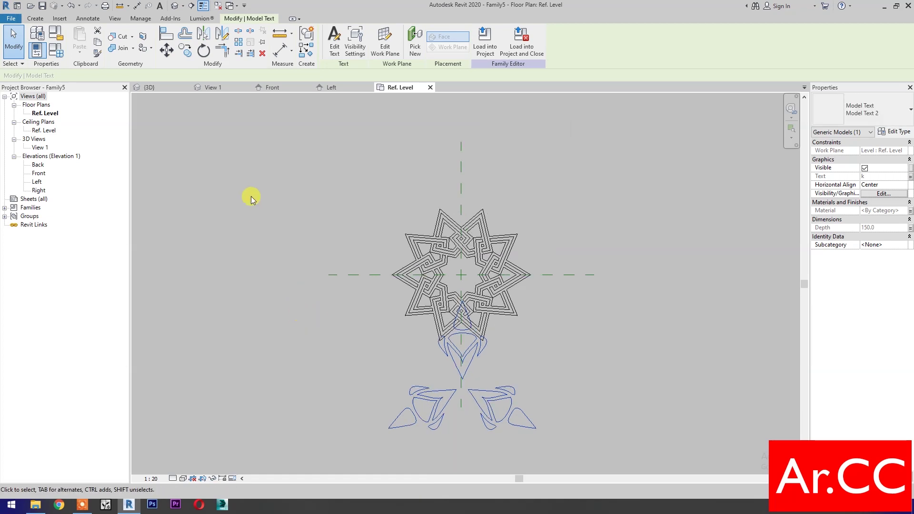
Step: Change the family's Thickness parameter from a type parameter to an instance parameter
{"action": "left_click", "coordinate": [56, 50]}
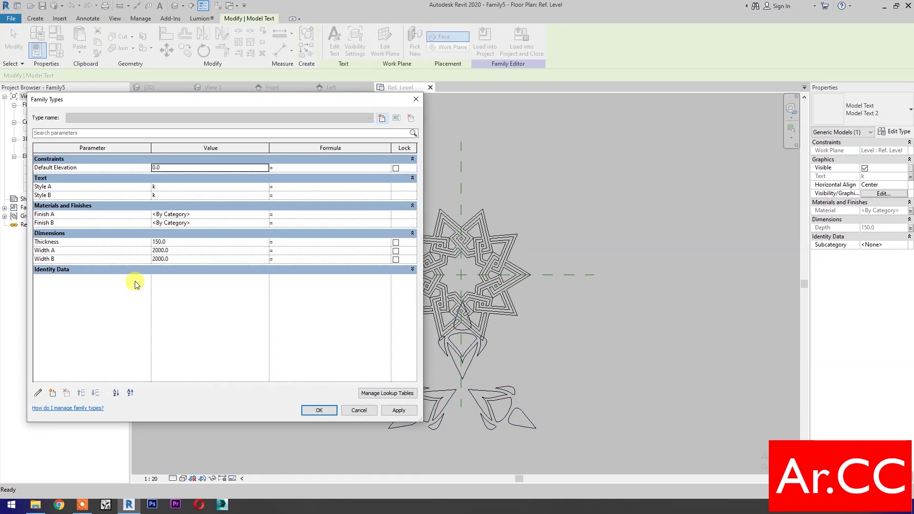
{"action": "left_click", "coordinate": [53, 241]}
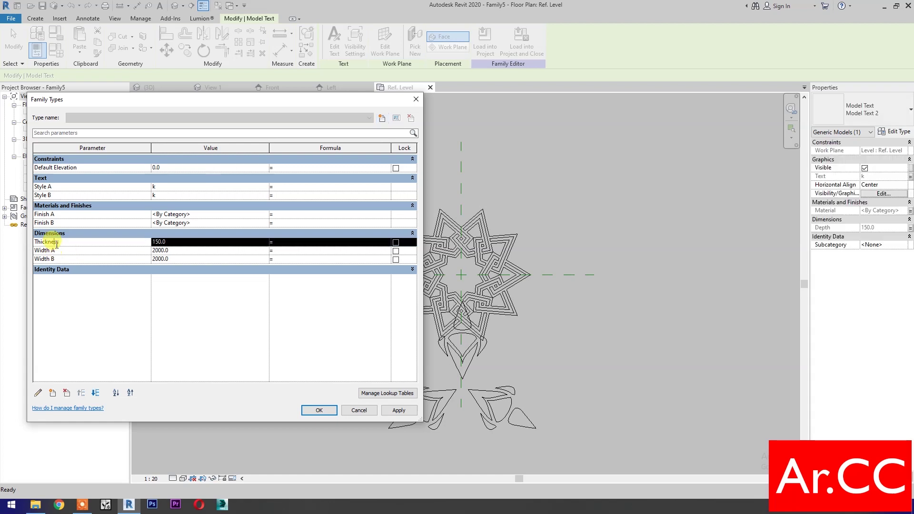
{"action": "left_click", "coordinate": [38, 395]}
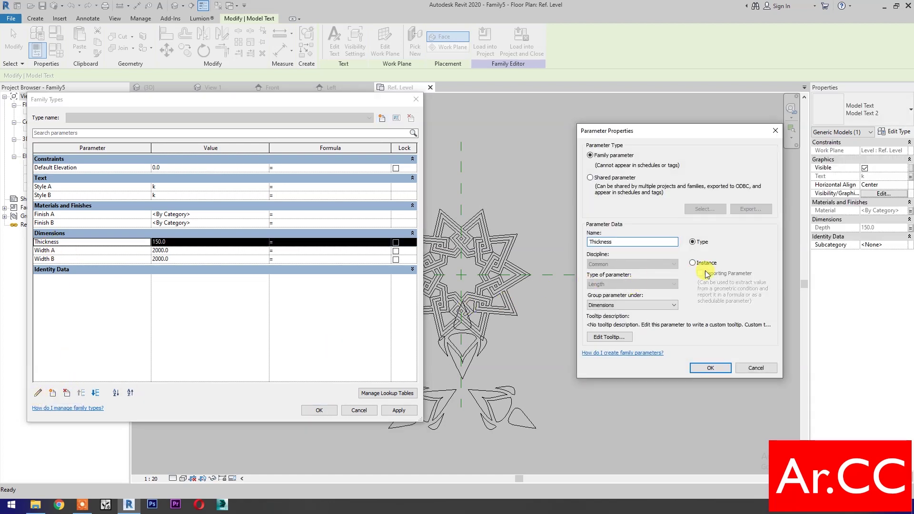
{"action": "left_click", "coordinate": [693, 263]}
{"action": "left_click", "coordinate": [710, 368]}
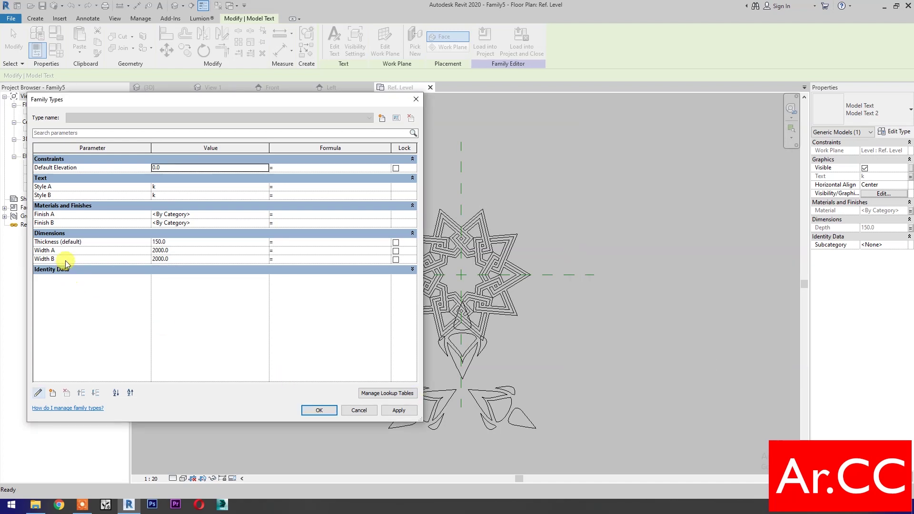
Step: Set the family's Width B to 500 and Thickness to 10, and accept the family type changes
{"action": "left_click", "coordinate": [183, 258]}
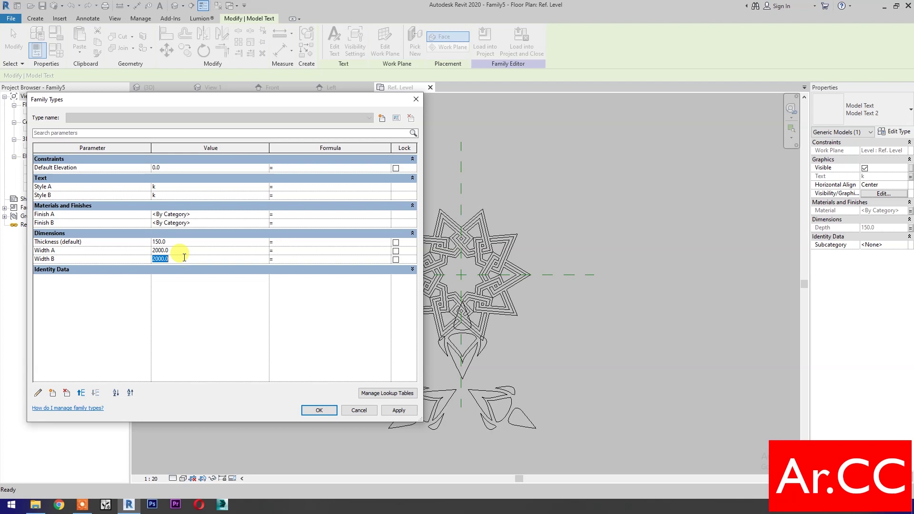
{"action": "type", "text": "500"}
{"action": "left_click", "coordinate": [188, 242]}
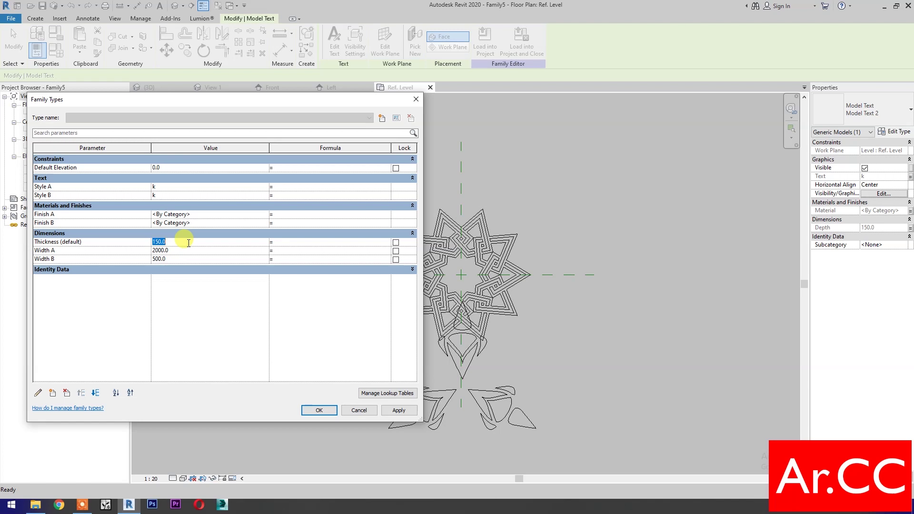
{"action": "type", "text": "10"}
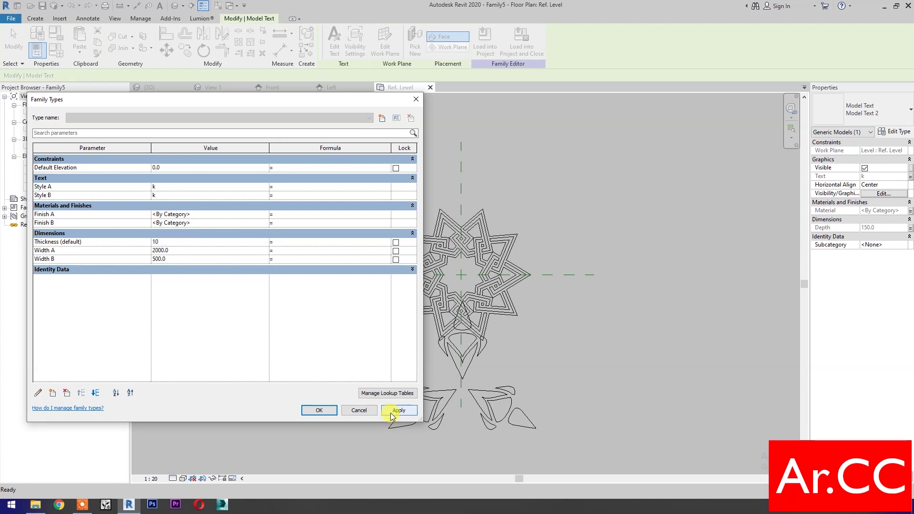
{"action": "left_click", "coordinate": [398, 412]}
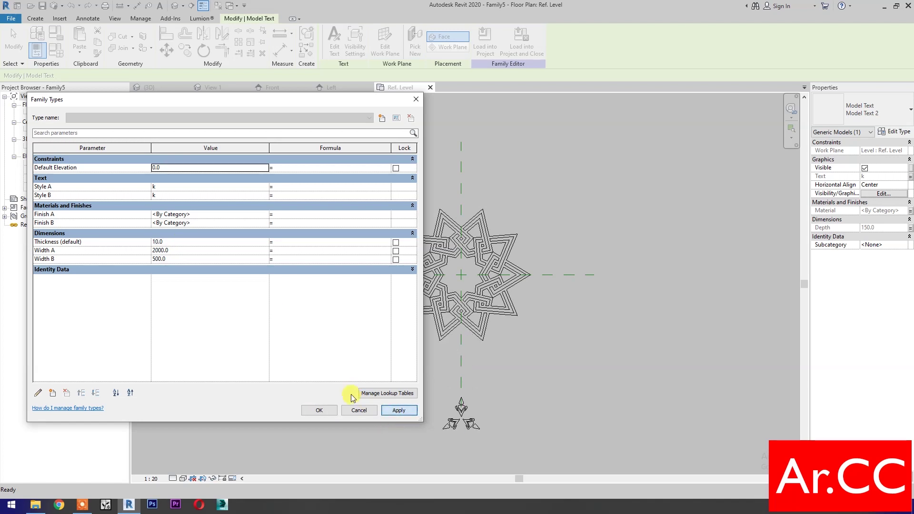
{"action": "left_click", "coordinate": [330, 412]}
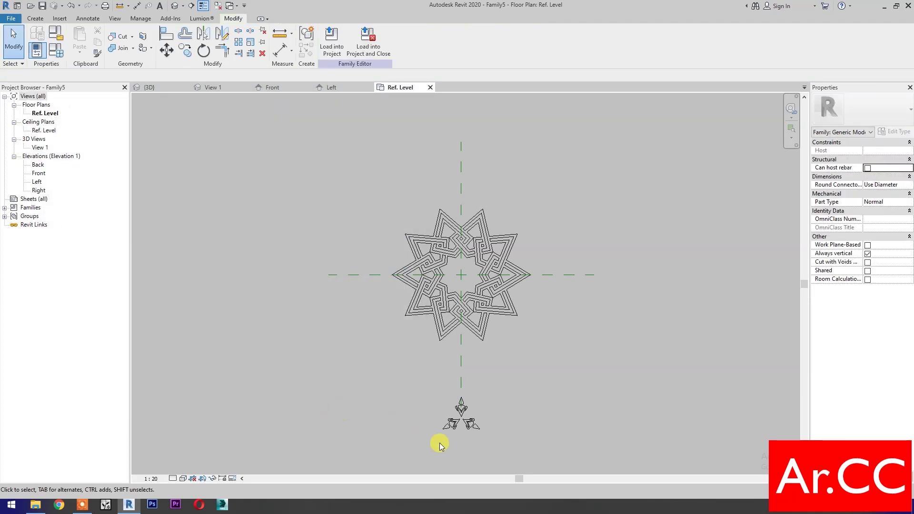
Step: Move the small ornament model text straight up by about 500 mm towards the star pattern
{"action": "left_click", "coordinate": [450, 431]}
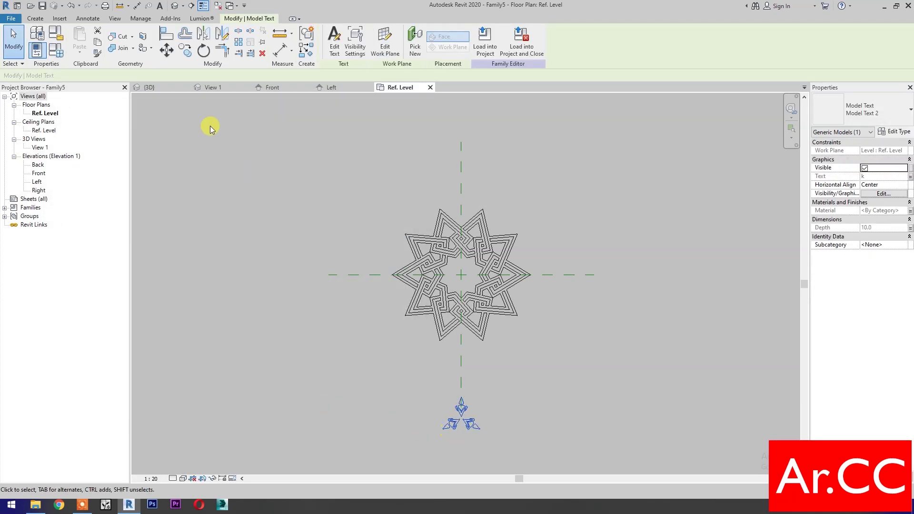
{"action": "left_click", "coordinate": [172, 51]}
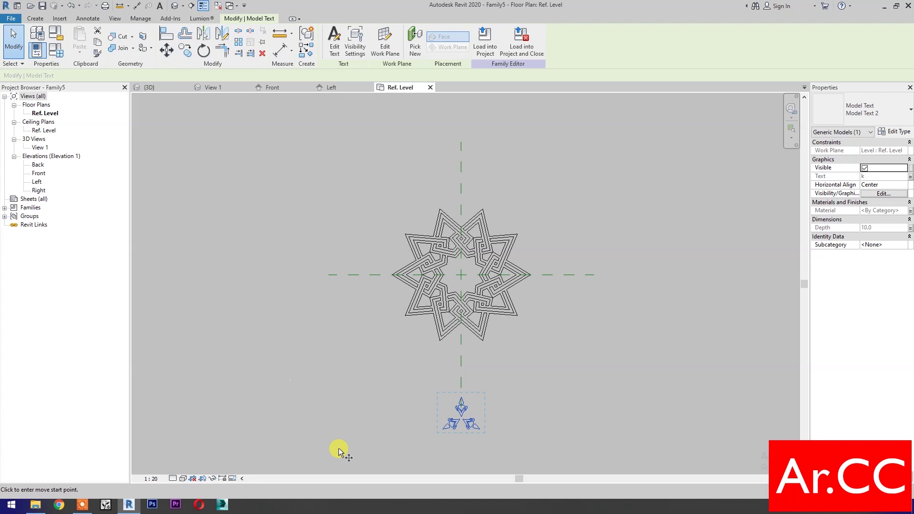
{"action": "left_click", "coordinate": [366, 450]}
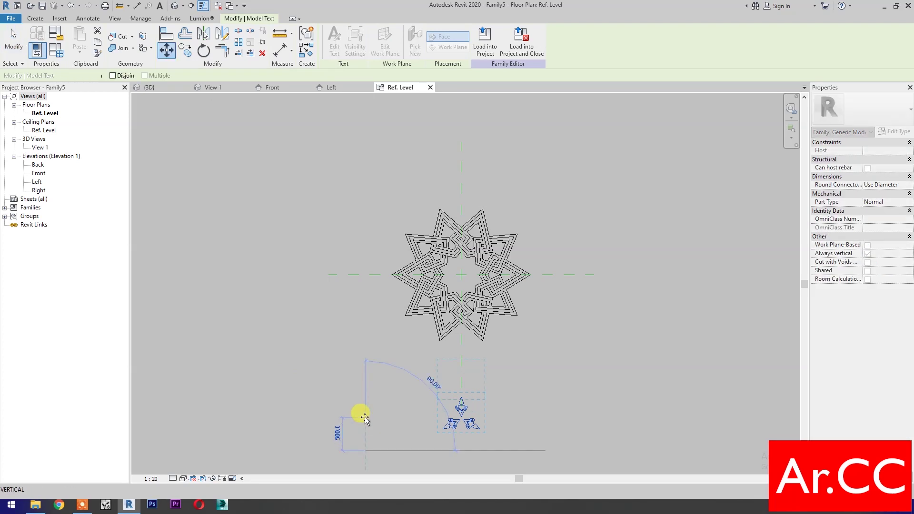
{"action": "left_click", "coordinate": [365, 418]}
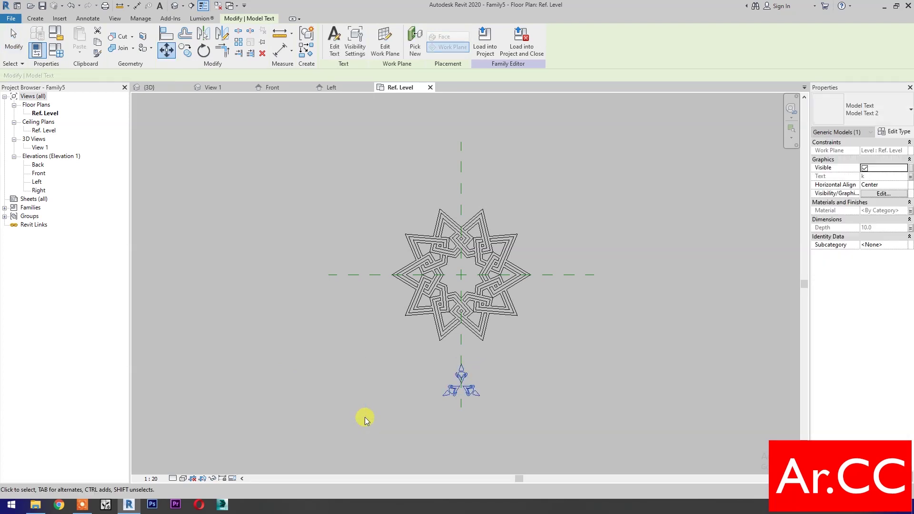
Step: Align the small ornament's centre with the vertical reference plane
{"action": "left_click", "coordinate": [166, 33]}
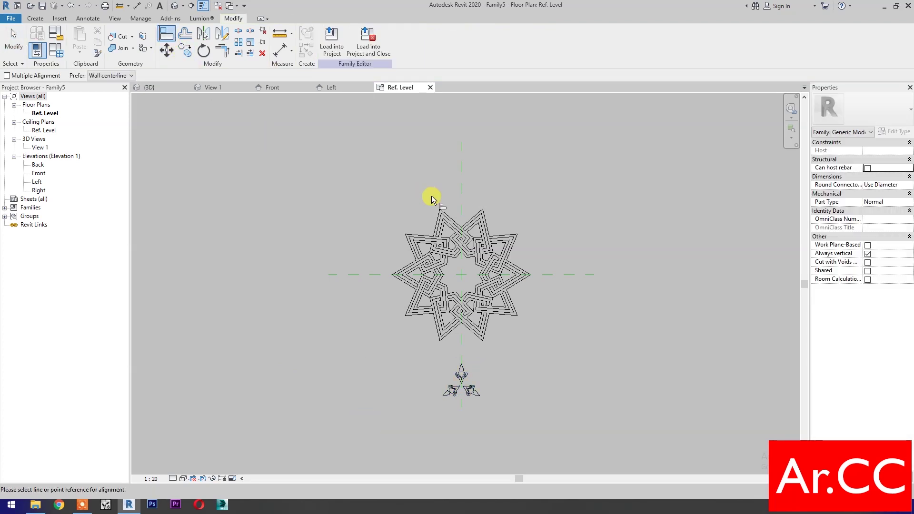
{"action": "left_click", "coordinate": [461, 184]}
{"action": "left_click", "coordinate": [463, 381]}
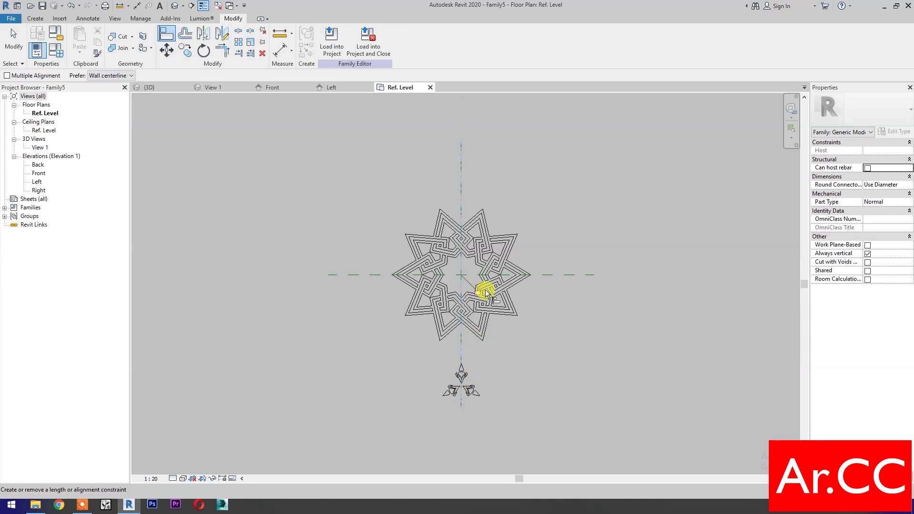
{"action": "key", "text": "Escape"}
{"action": "key", "text": "Escape"}
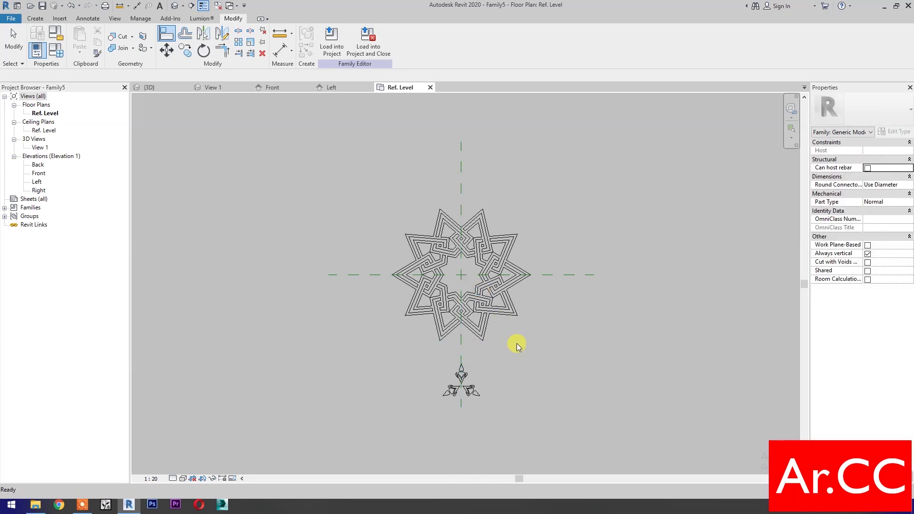
Step: Create a grouped radial array of 6 small ornaments over 360° around the reference plane intersection, and select the array
{"action": "left_click", "coordinate": [474, 398]}
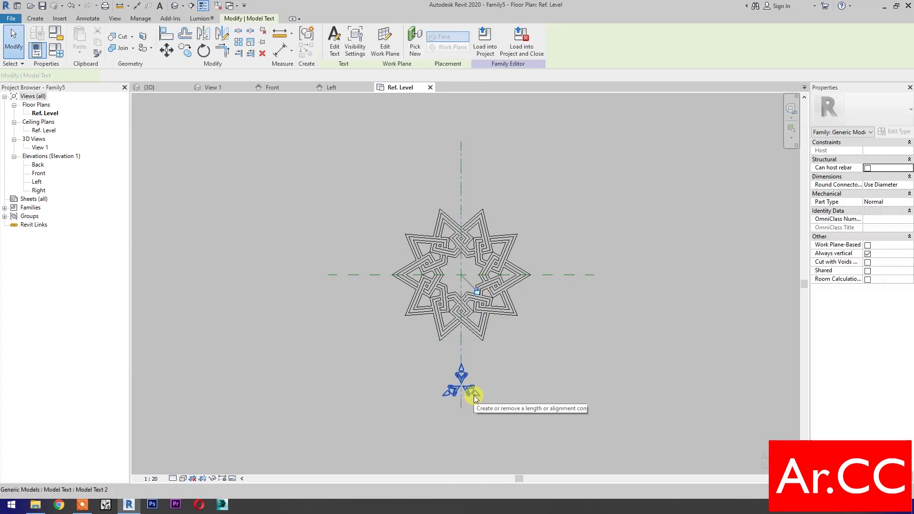
{"action": "left_click", "coordinate": [239, 42]}
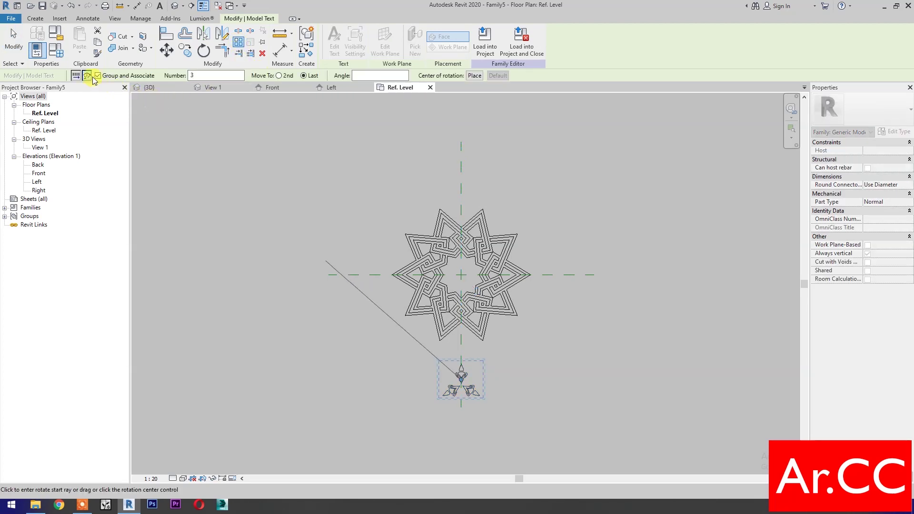
{"action": "left_click", "coordinate": [87, 75]}
{"action": "double_click", "coordinate": [201, 76]}
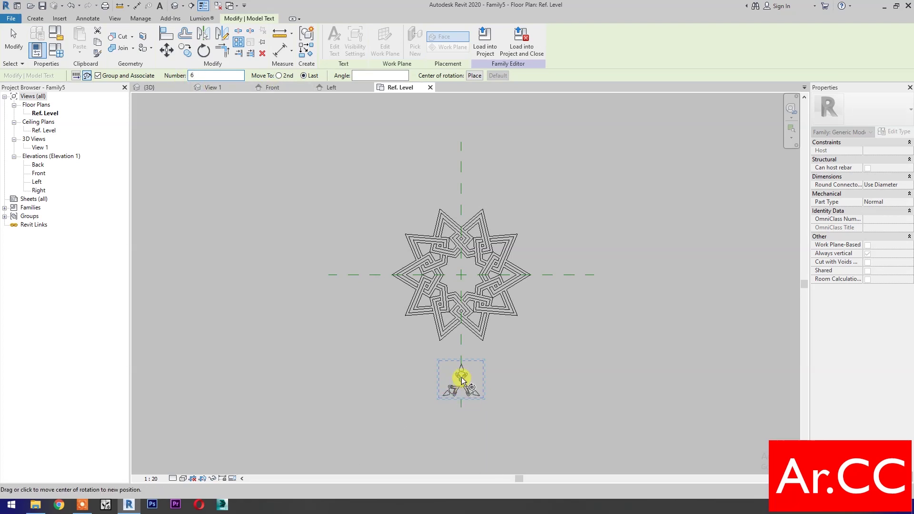
{"action": "left_click_drag", "start_coordinate": [461, 381], "coordinate": [461, 275]}
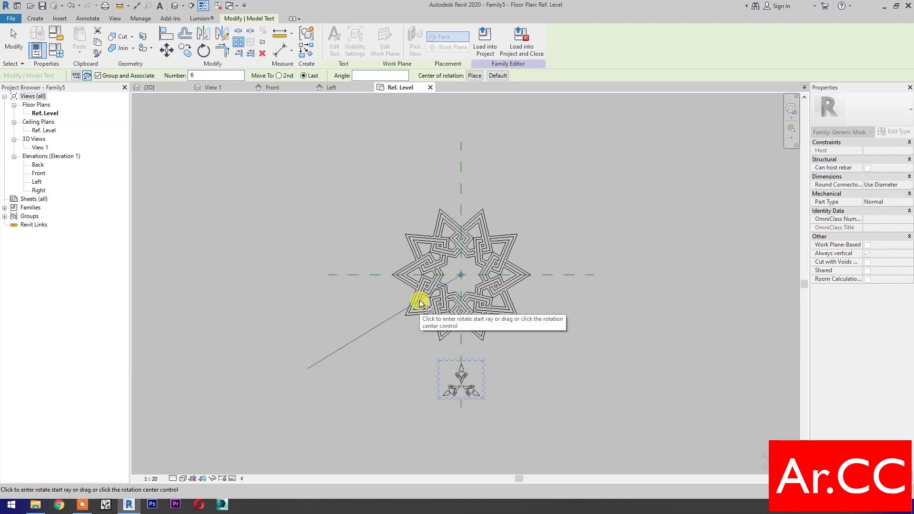
{"action": "left_click", "coordinate": [458, 447]}
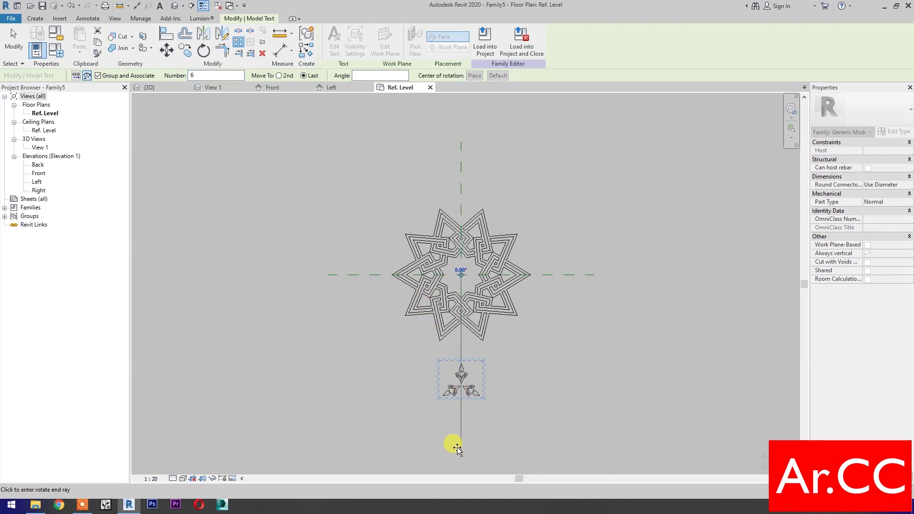
{"action": "left_click", "coordinate": [366, 76]}
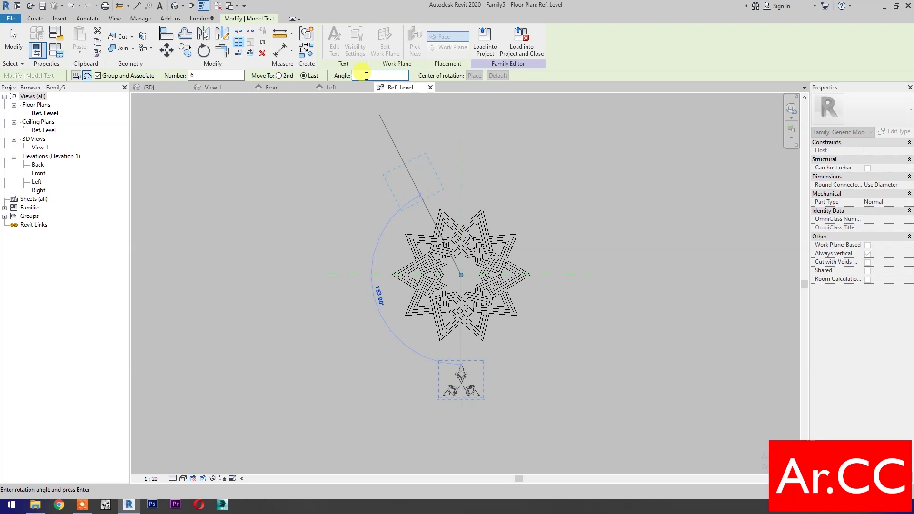
{"action": "type", "text": "360"}
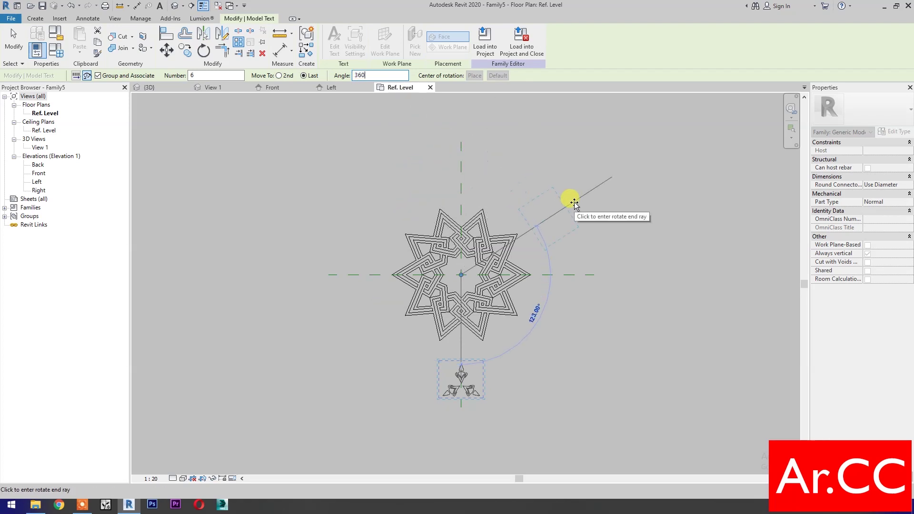
{"action": "key", "text": "Return"}
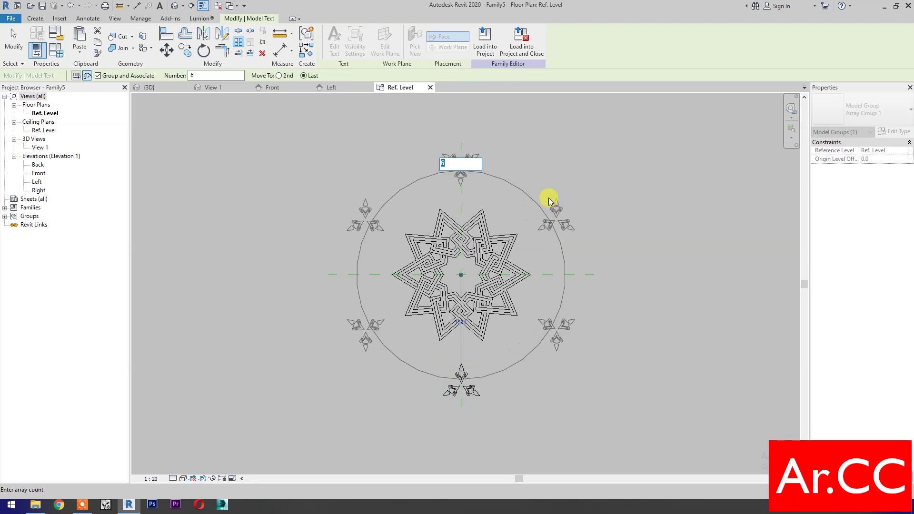
{"action": "left_click", "coordinate": [519, 190]}
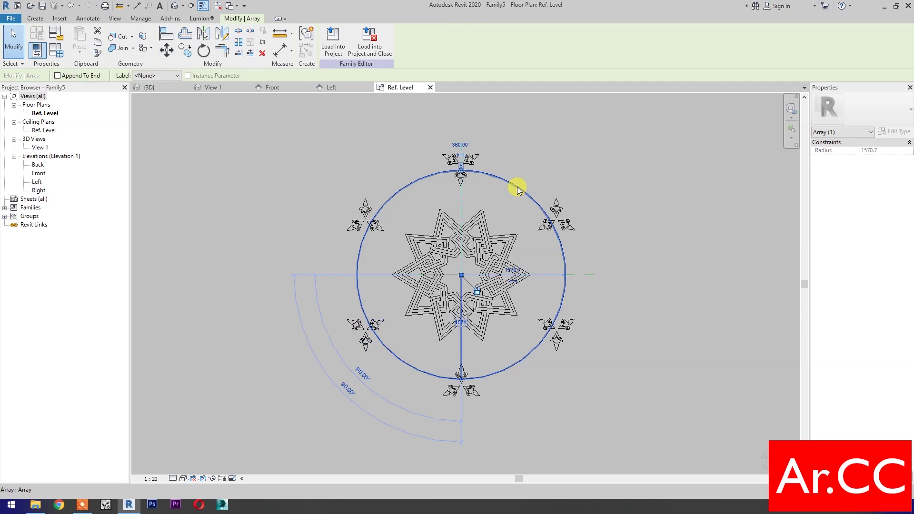
Step: Label the selected radial array with a new family type parameter named Array Quantity
{"action": "left_click", "coordinate": [152, 76]}
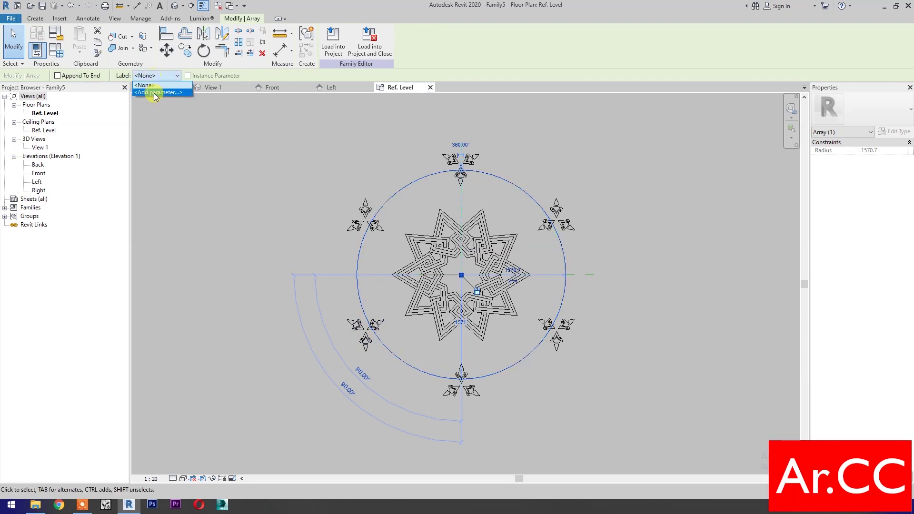
{"action": "left_click", "coordinate": [153, 89]}
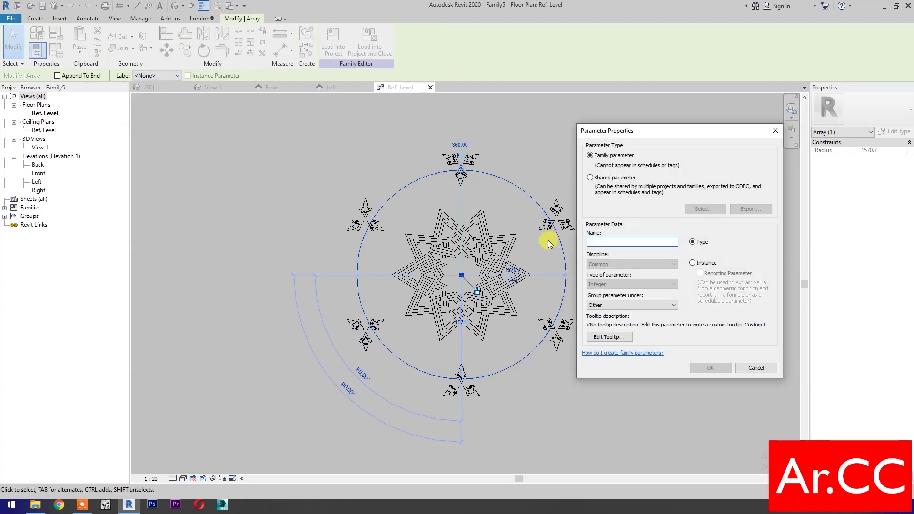
{"action": "type", "text": "Array Quantity"}
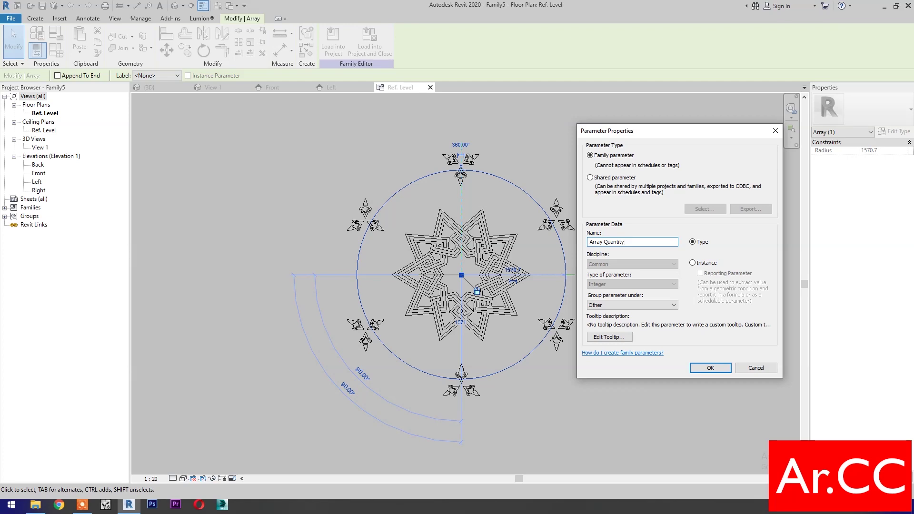
{"action": "left_click", "coordinate": [701, 368]}
{"action": "left_click", "coordinate": [636, 384]}
{"action": "middle_click_drag", "start_coordinate": [557, 398], "coordinate": [708, 416]}
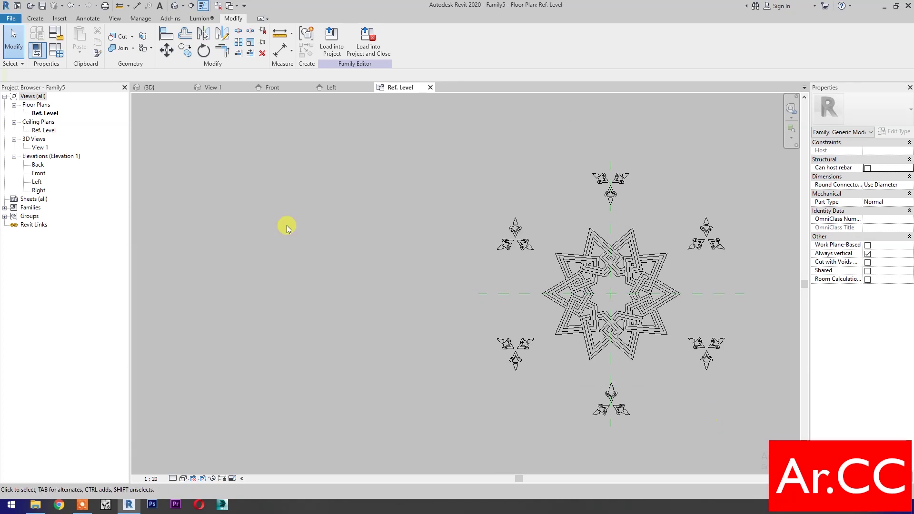
Step: Set the family's Array Quantity to 10 and apply the change
{"action": "left_click", "coordinate": [56, 50]}
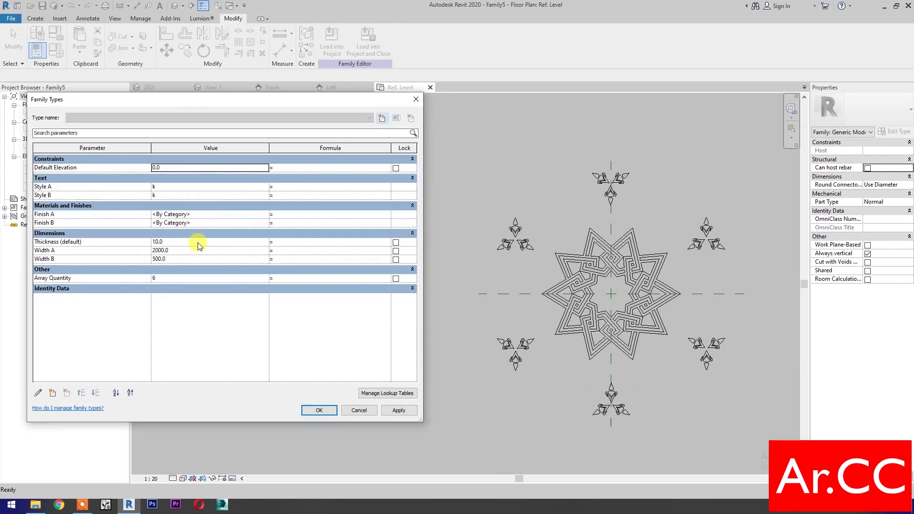
{"action": "left_click", "coordinate": [187, 279]}
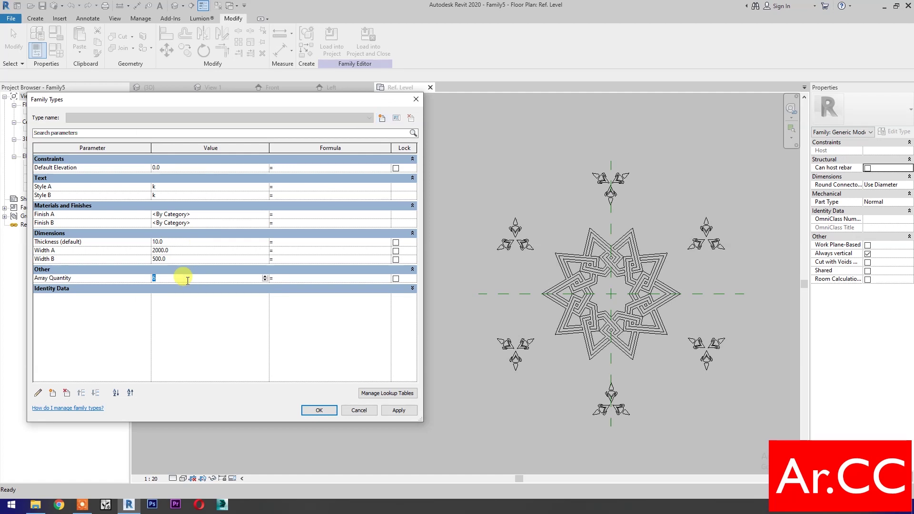
{"action": "type", "text": "10"}
{"action": "left_click", "coordinate": [399, 411]}
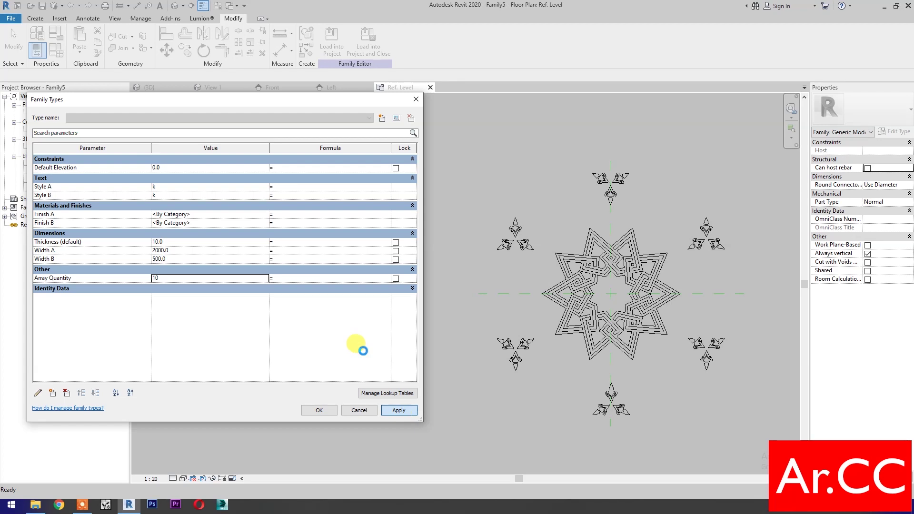
Step: Set the family's Width B to 700 and Width A to 2200, and apply the changes
{"action": "left_click", "coordinate": [190, 259]}
{"action": "type", "text": "700"}
{"action": "left_click", "coordinate": [193, 251]}
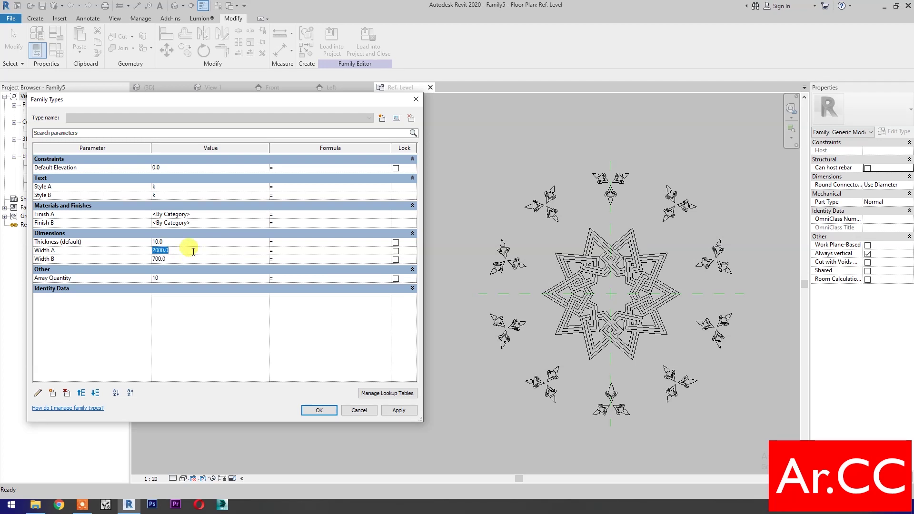
{"action": "type", "text": "2200"}
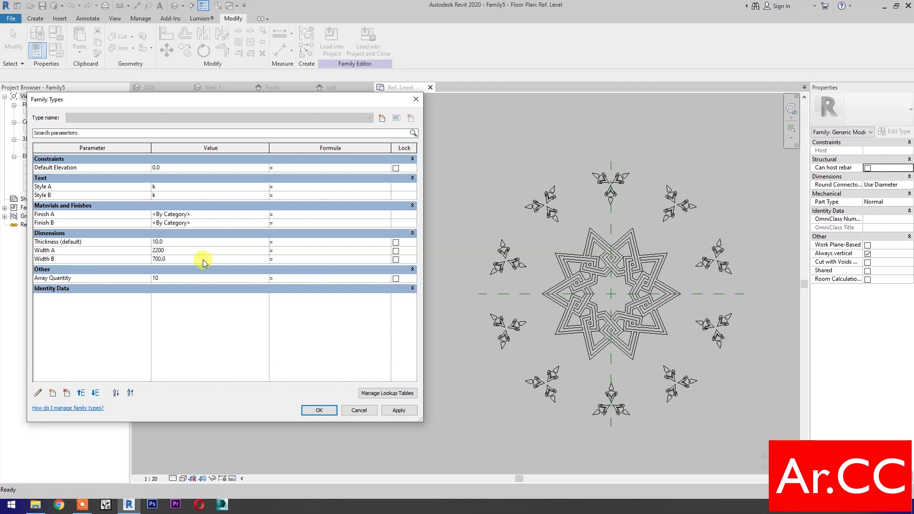
{"action": "left_click", "coordinate": [391, 410]}
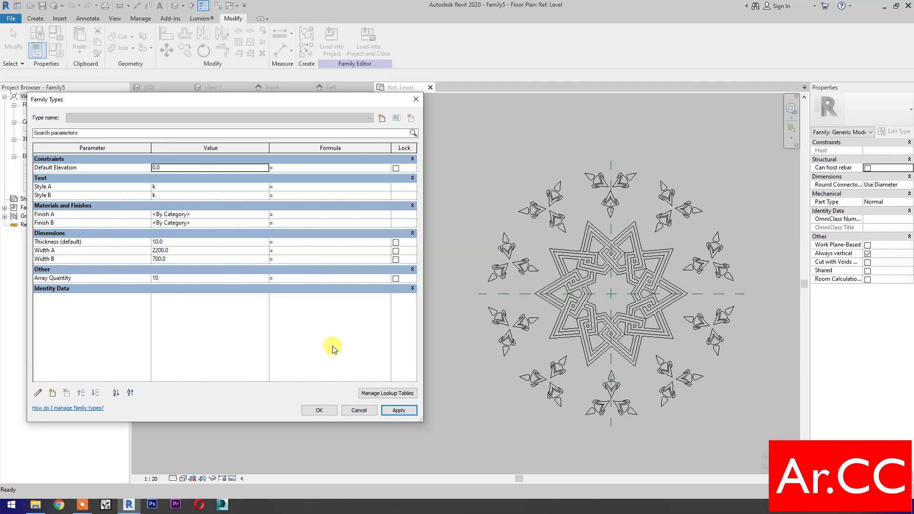
Step: Set the Style A text to t and the Style B text to n, and apply the changes
{"action": "left_click", "coordinate": [264, 187]}
{"action": "type", "text": "t"}
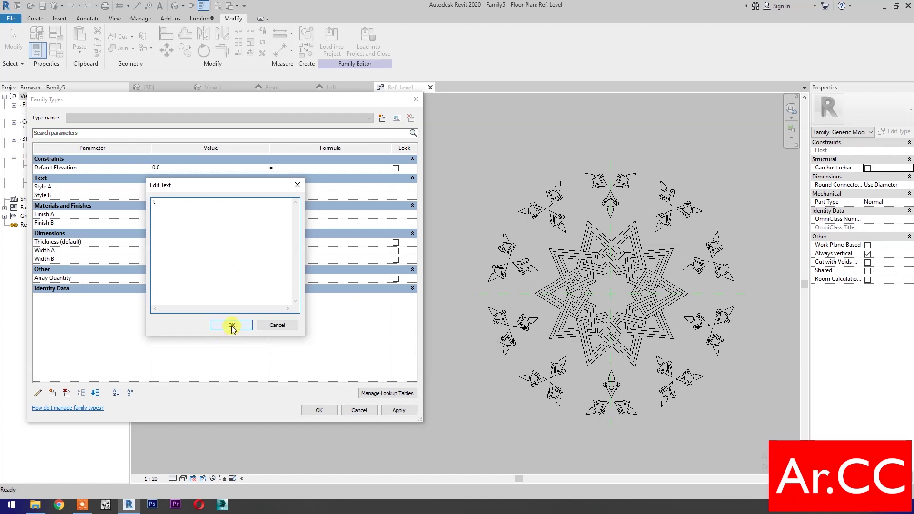
{"action": "left_click", "coordinate": [232, 326]}
{"action": "left_click", "coordinate": [264, 197]}
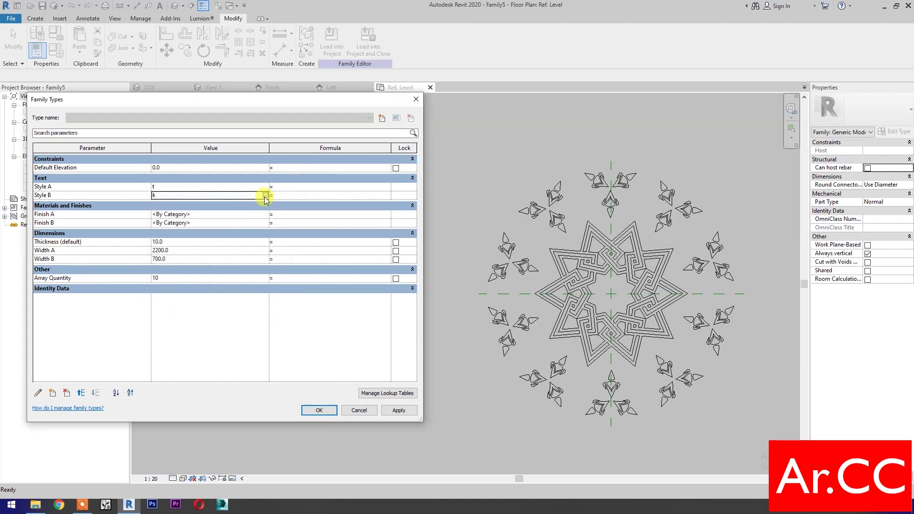
{"action": "left_click", "coordinate": [264, 196]}
{"action": "type", "text": "n"}
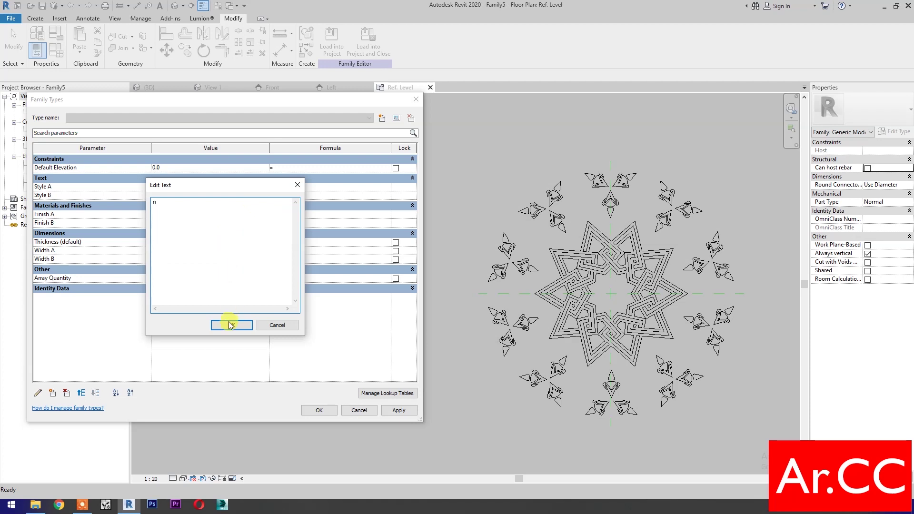
{"action": "left_click", "coordinate": [231, 325]}
{"action": "left_click", "coordinate": [400, 412]}
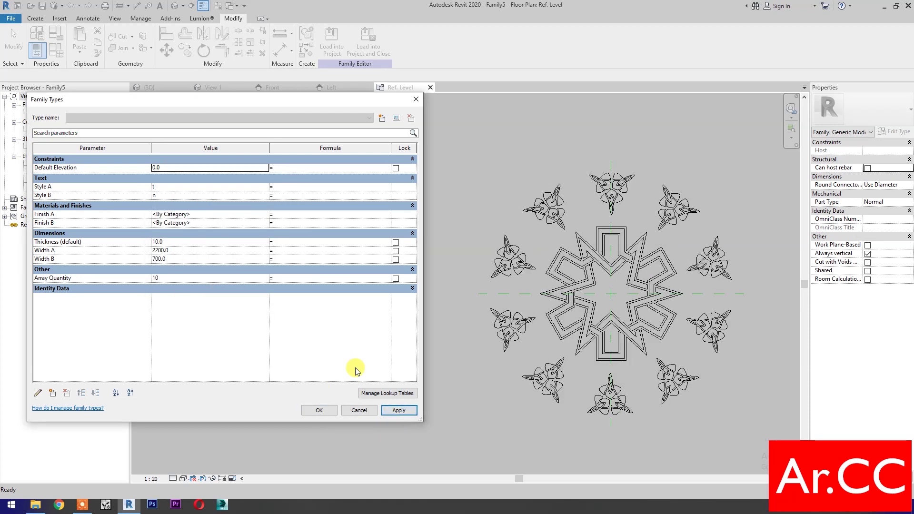
Step: For the Finish A parameter, add the Marble material from the Stone category of AEC Materials to the document
{"action": "left_click", "coordinate": [267, 215]}
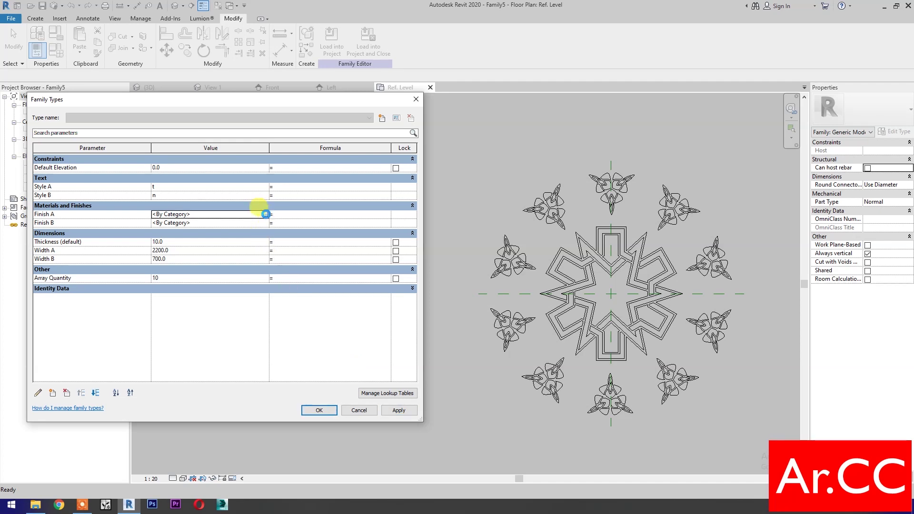
{"action": "left_click", "coordinate": [265, 214]}
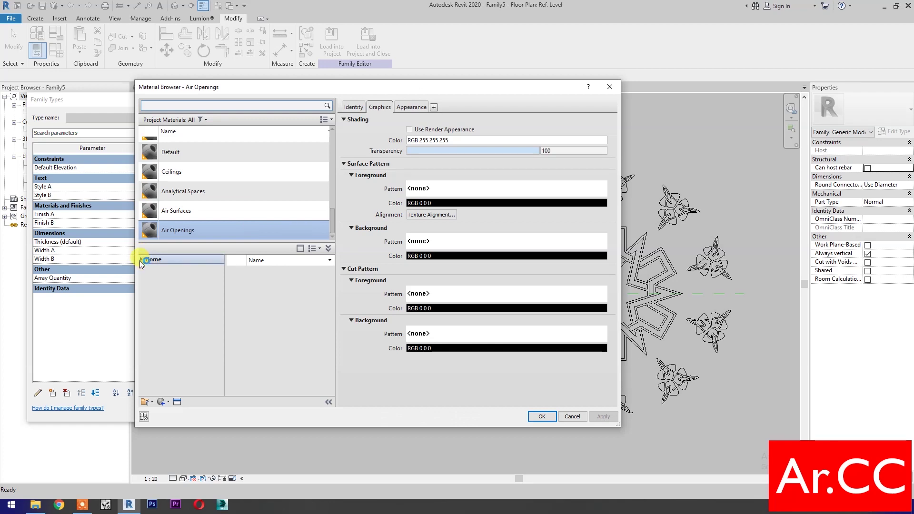
{"action": "left_click", "coordinate": [143, 277]}
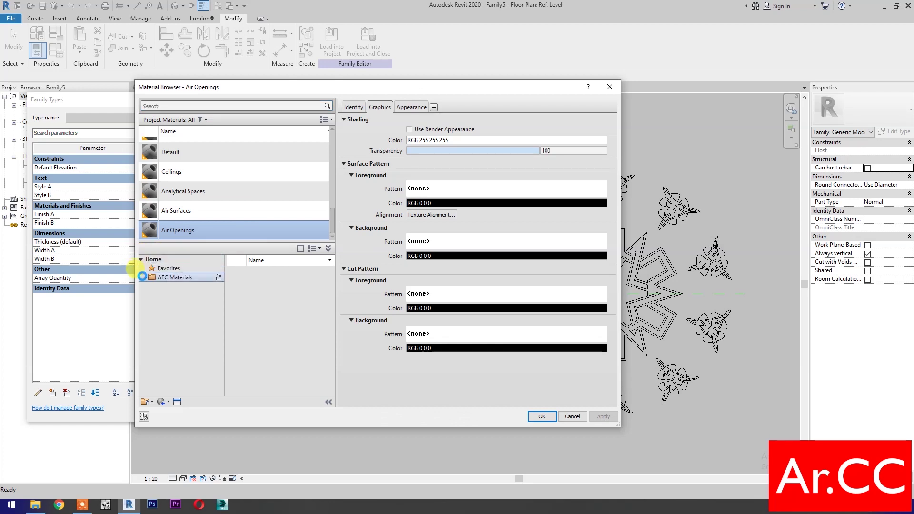
{"action": "left_click", "coordinate": [145, 277]}
{"action": "scroll", "coordinate": [179, 331], "scroll_direction": "down", "scroll_amount": 2}
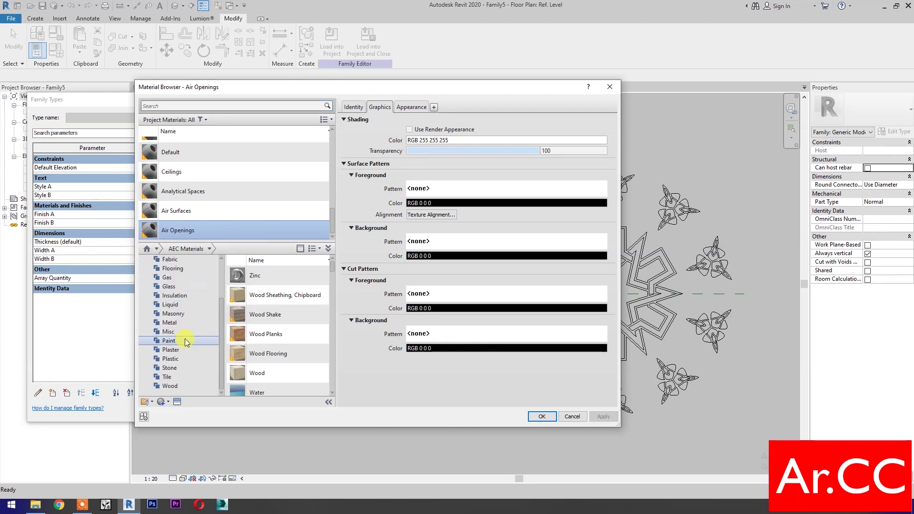
{"action": "left_click", "coordinate": [170, 369]}
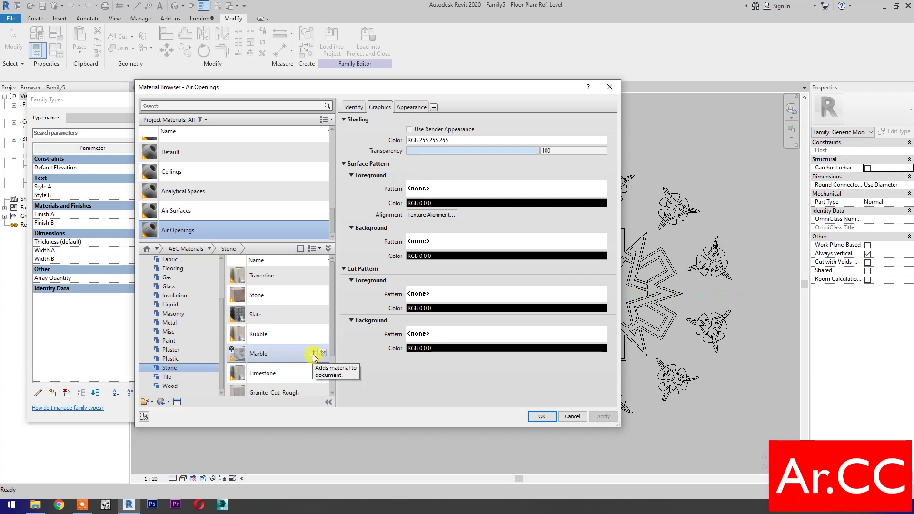
{"action": "left_click", "coordinate": [313, 354]}
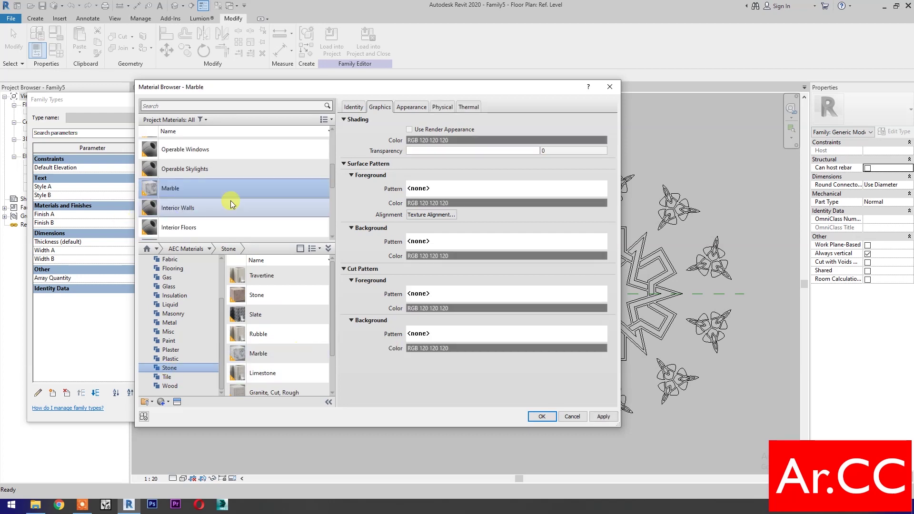
Step: Rename the added Marble material as Marble - a and assign it to Finish A
{"action": "right_click", "coordinate": [190, 187]}
{"action": "left_click", "coordinate": [210, 212]}
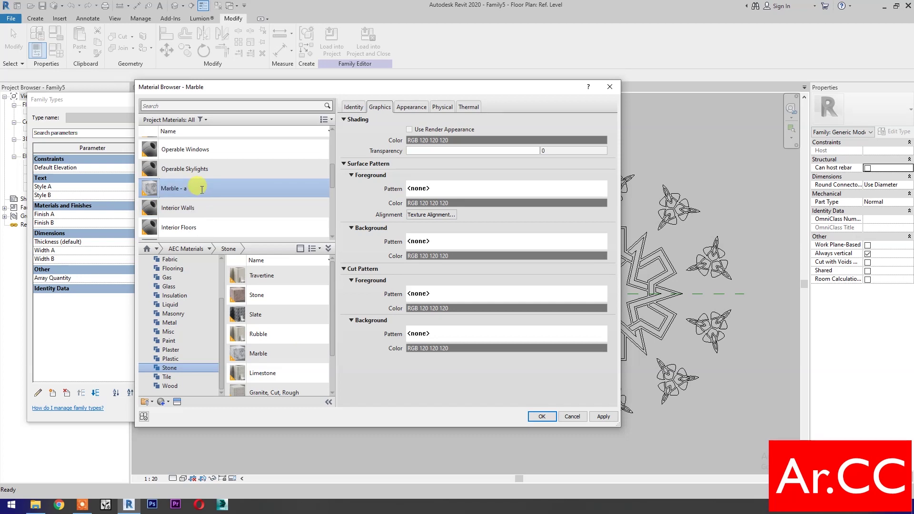
{"action": "left_click", "coordinate": [542, 416]}
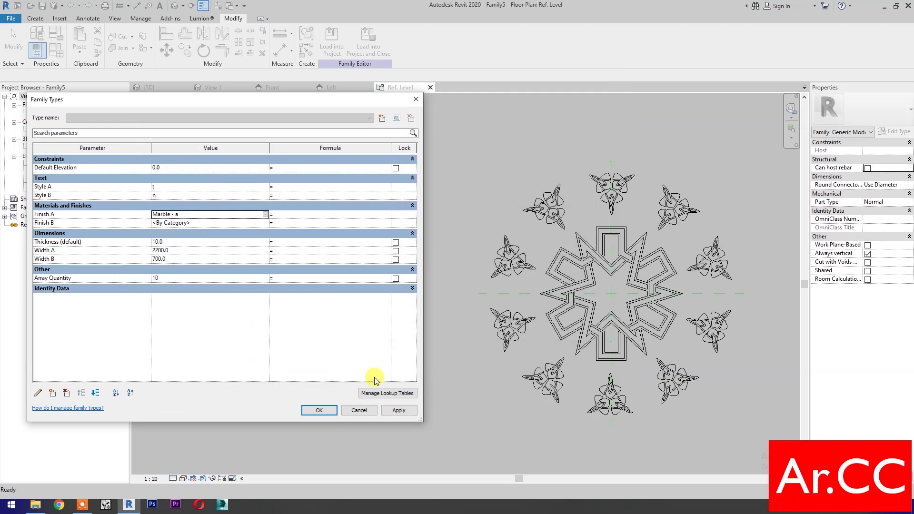
Step: For the Finish B parameter, add the Stone material from the Stone category of AEC Materials to the document
{"action": "left_click", "coordinate": [257, 223]}
{"action": "left_click", "coordinate": [265, 223]}
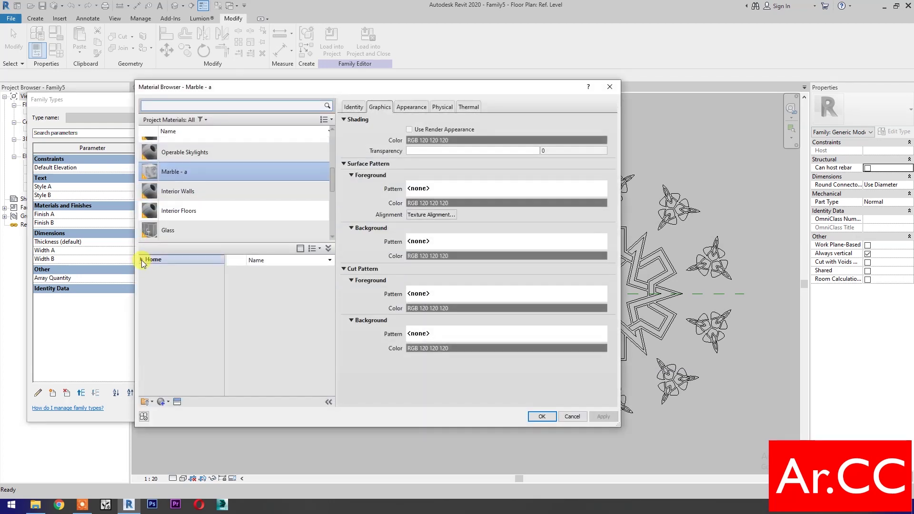
{"action": "left_click", "coordinate": [141, 260]}
{"action": "left_click", "coordinate": [145, 277]}
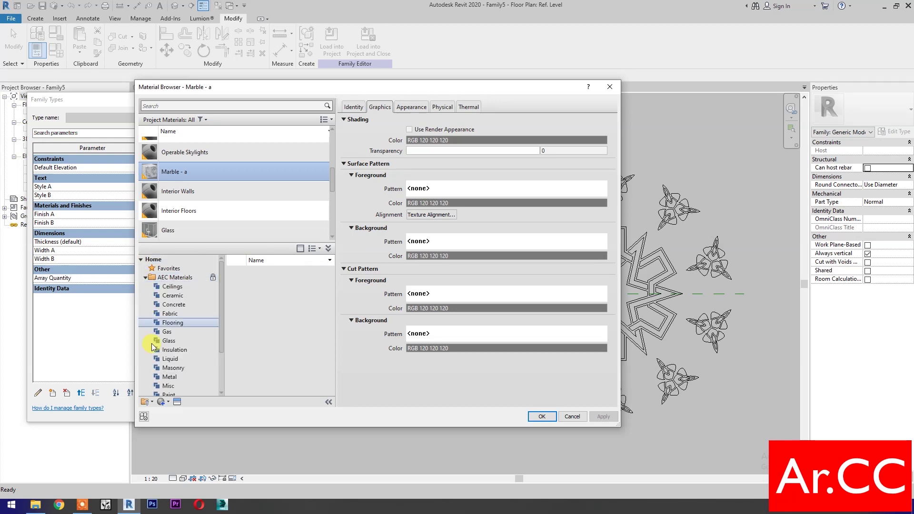
{"action": "scroll", "coordinate": [190, 367], "scroll_direction": "down", "scroll_amount": 3}
{"action": "left_click", "coordinate": [171, 369]}
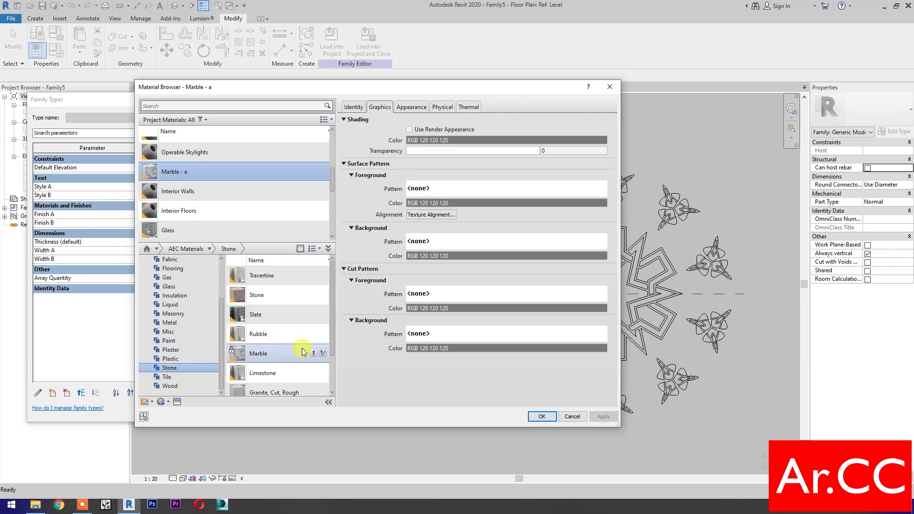
{"action": "scroll", "coordinate": [291, 341], "scroll_direction": "down", "scroll_amount": 1}
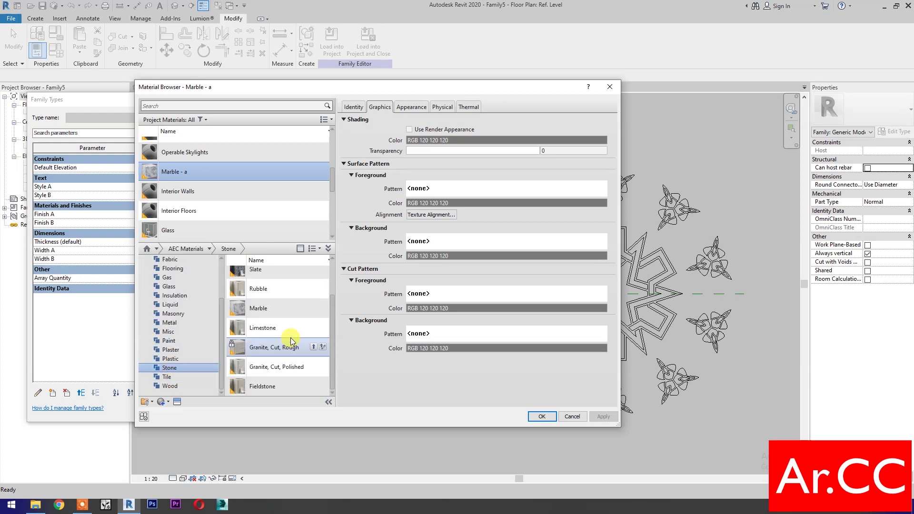
{"action": "scroll", "coordinate": [292, 341], "scroll_direction": "up", "scroll_amount": 1}
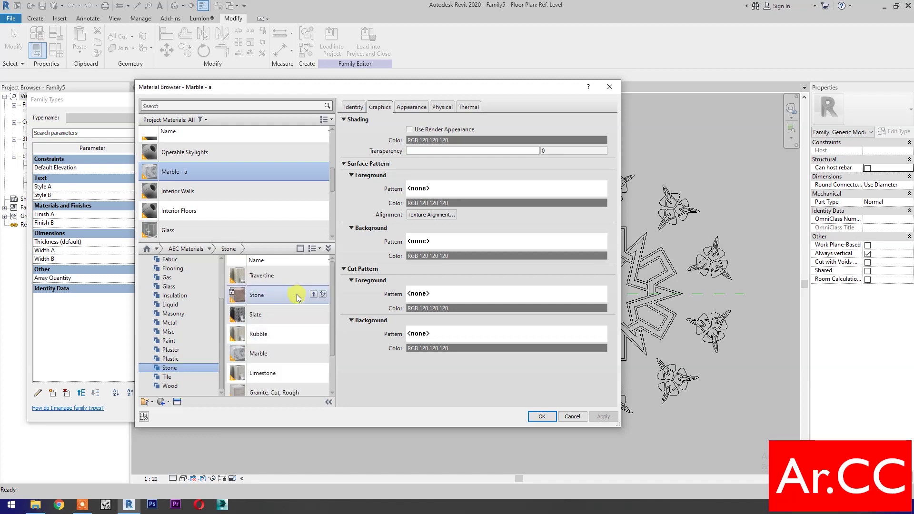
{"action": "left_click", "coordinate": [314, 294]}
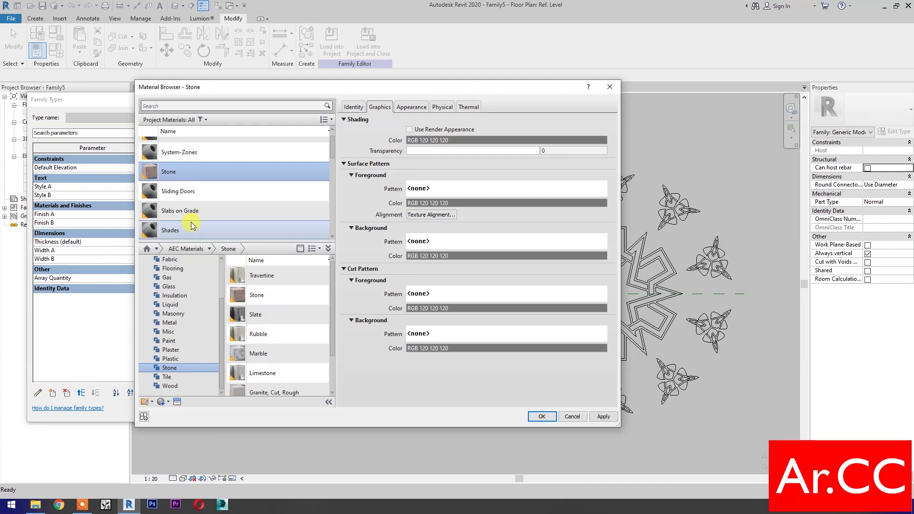
Step: Rename the added Stone material as Stone - b, assign it to Finish B, and accept the family type changes
{"action": "right_click", "coordinate": [192, 177]}
{"action": "left_click", "coordinate": [216, 200]}
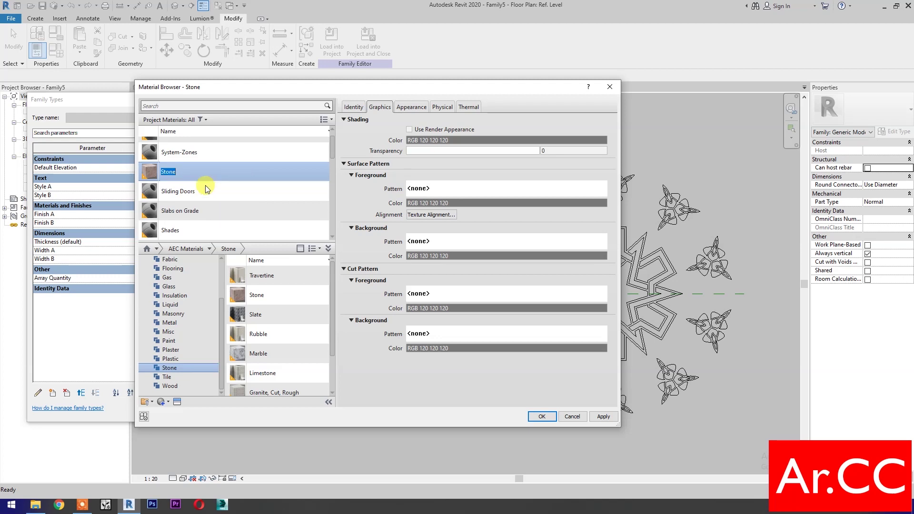
{"action": "type", "text": "- b"}
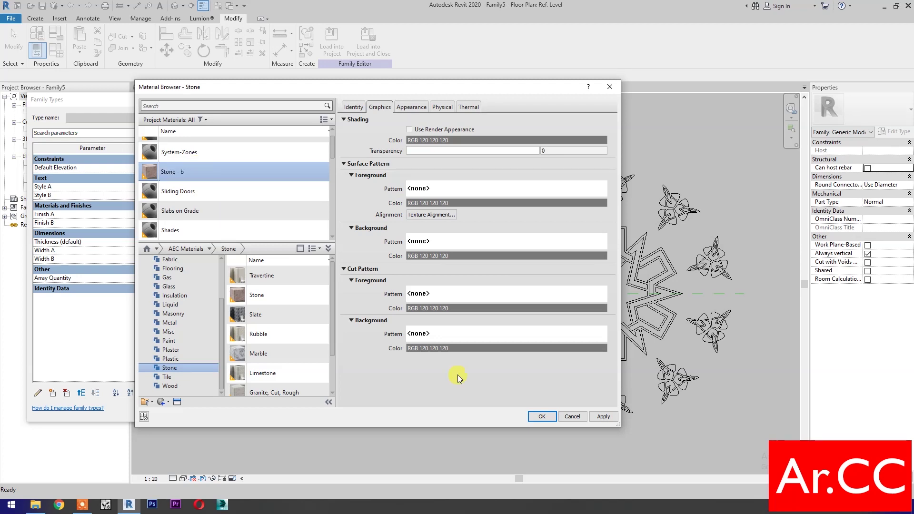
{"action": "left_click", "coordinate": [603, 416]}
{"action": "left_click", "coordinate": [541, 417]}
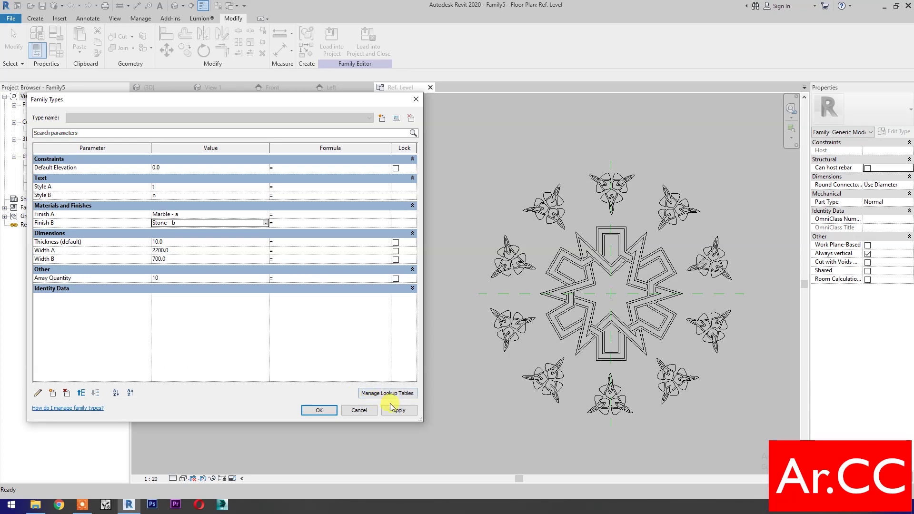
{"action": "left_click", "coordinate": [392, 412]}
{"action": "left_click", "coordinate": [320, 410]}
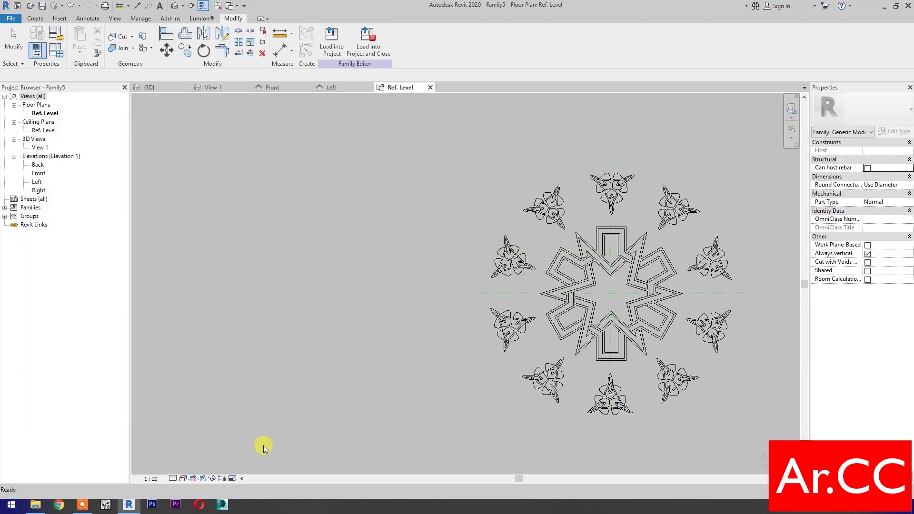
Step: Display the Ref. Level plan in the Realistic visual style with the whole pattern in view
{"action": "left_click", "coordinate": [183, 478]}
{"action": "left_click", "coordinate": [194, 469]}
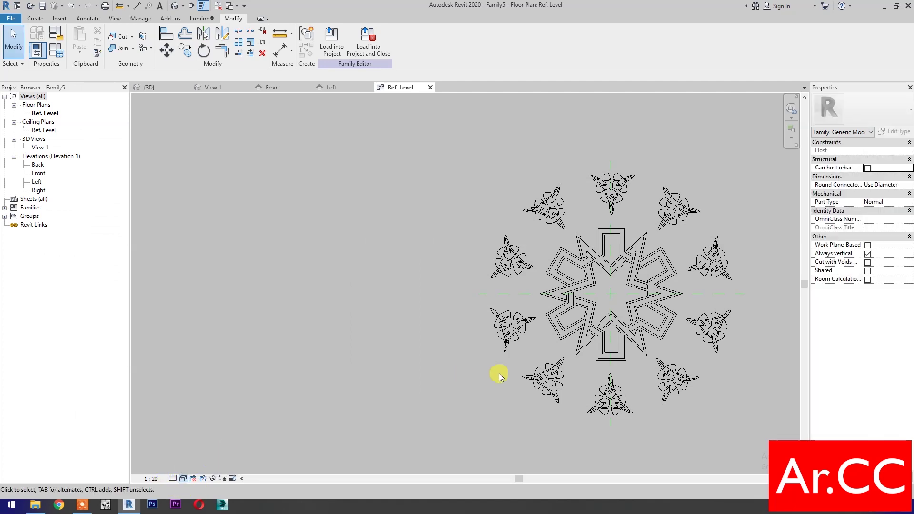
{"action": "key", "text": "z"}
{"action": "key", "text": "f"}
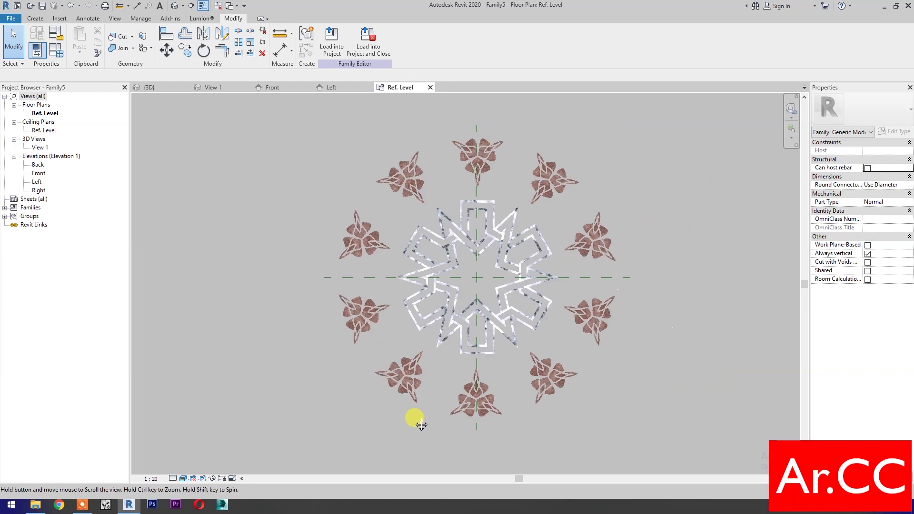
{"action": "middle_click_drag", "start_coordinate": [571, 417], "coordinate": [559, 442]}
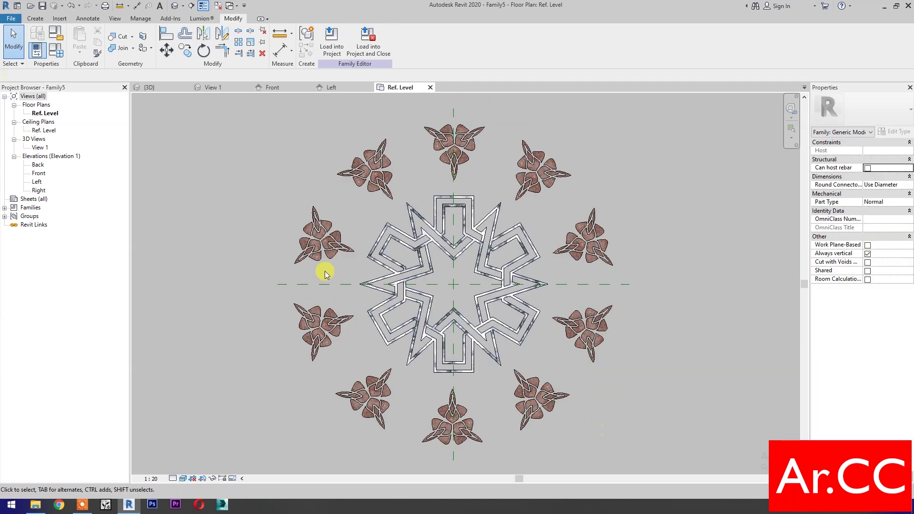
Step: Save the family to the Desktop as Floor Accent Design
{"action": "left_click", "coordinate": [42, 8]}
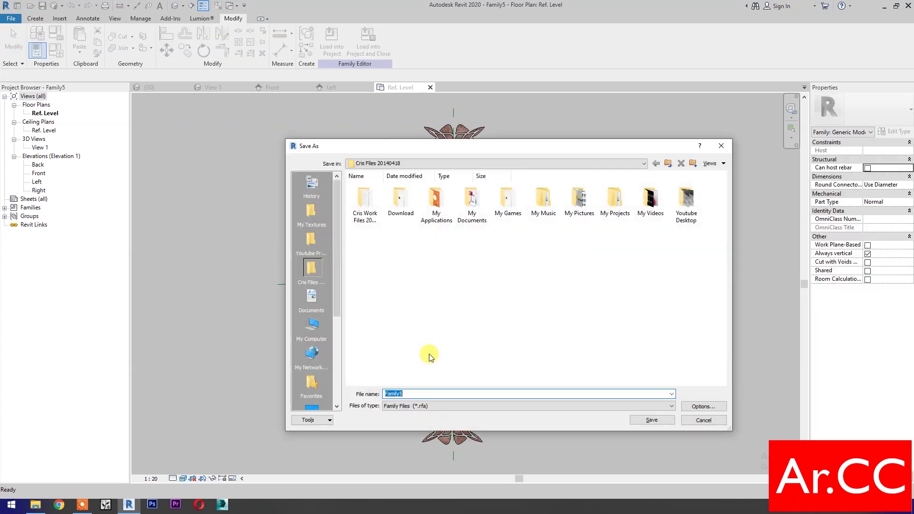
{"action": "left_click", "coordinate": [406, 164]}
{"action": "left_click", "coordinate": [406, 173]}
{"action": "left_click", "coordinate": [435, 394]}
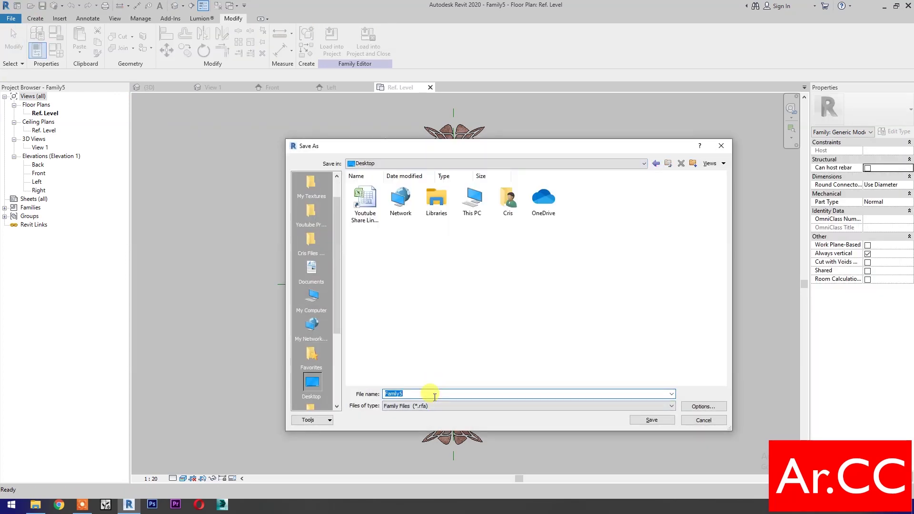
{"action": "type", "text": "Floor Accent "}
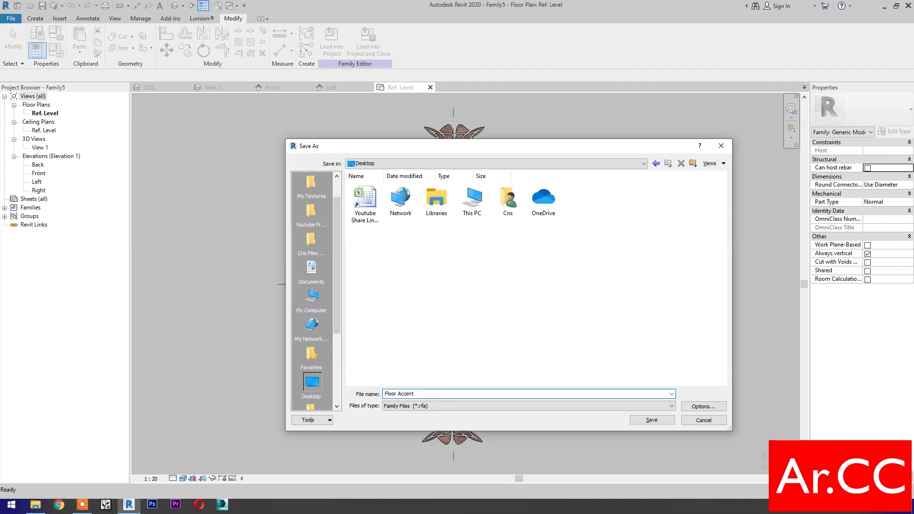
{"action": "type", "text": "Design"}
{"action": "left_click", "coordinate": [651, 421]}
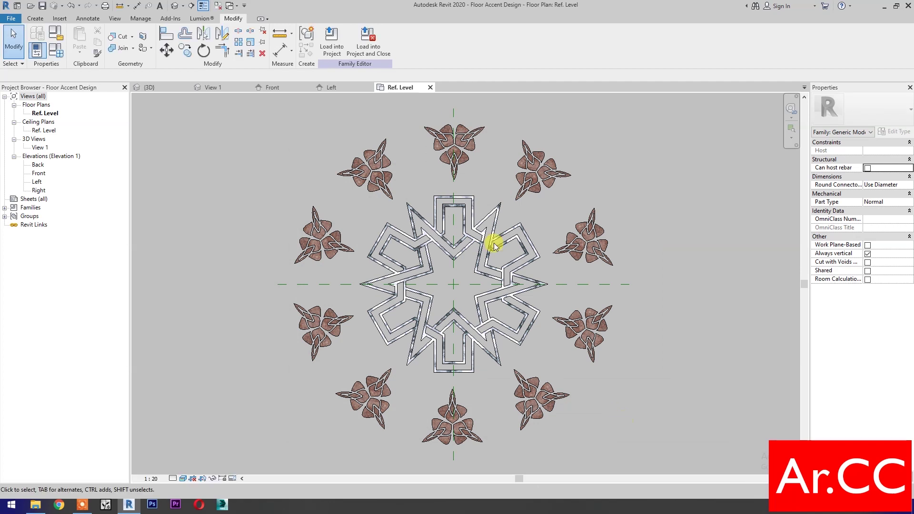
Step: Load the family into the 111DesignTest project, close its editor, and place one instance on the tiled floor
{"action": "left_click", "coordinate": [376, 55]}
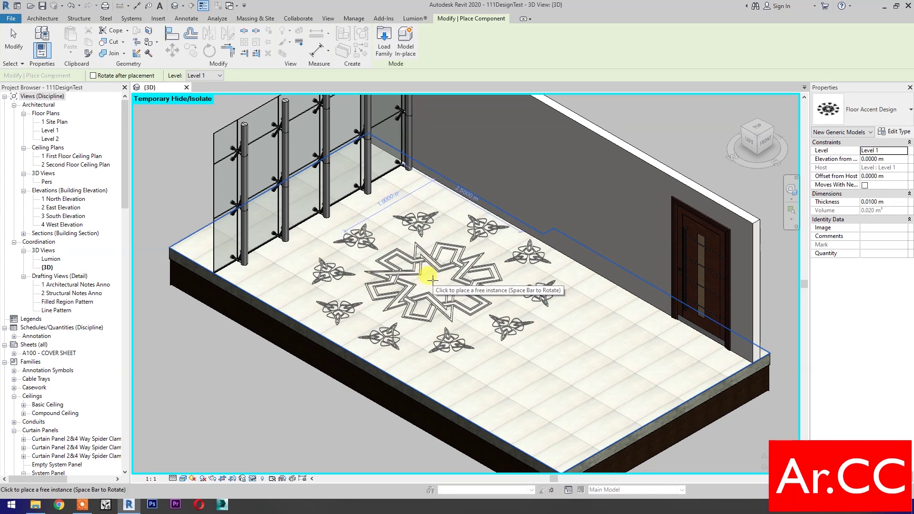
{"action": "left_click", "coordinate": [431, 279]}
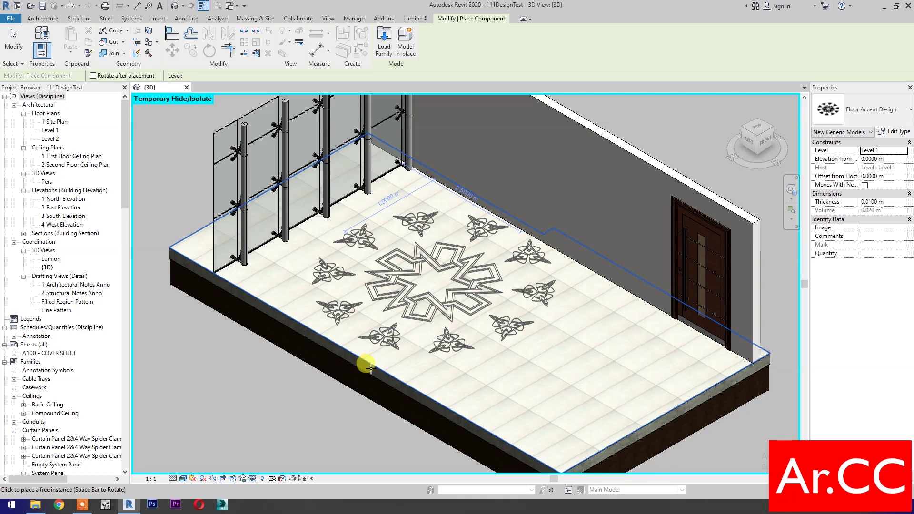
{"action": "key", "text": "Escape"}
{"action": "key", "text": "Escape"}
Step: Set the placed floor accent's Offset from Host to -0.01 m and check how it sits in the floor surface
{"action": "left_click", "coordinate": [382, 344]}
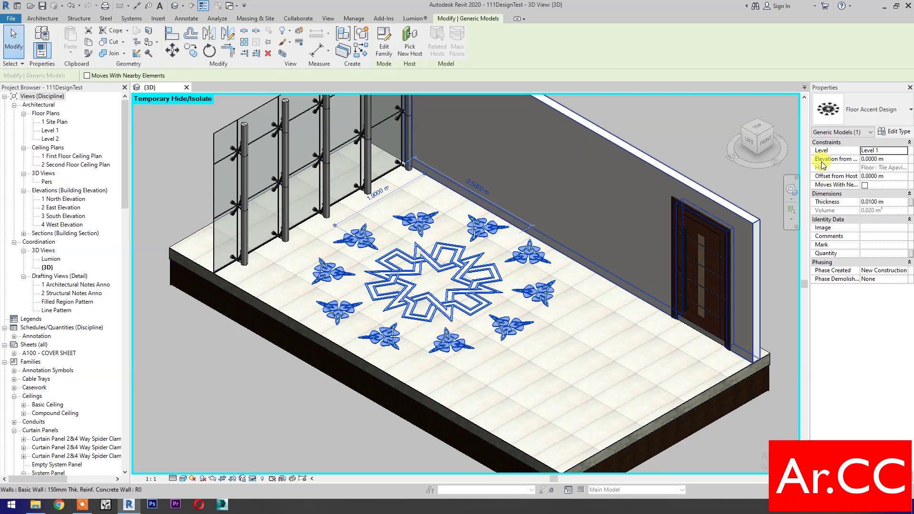
{"action": "left_click", "coordinate": [894, 176]}
{"action": "type", "text": "-"}
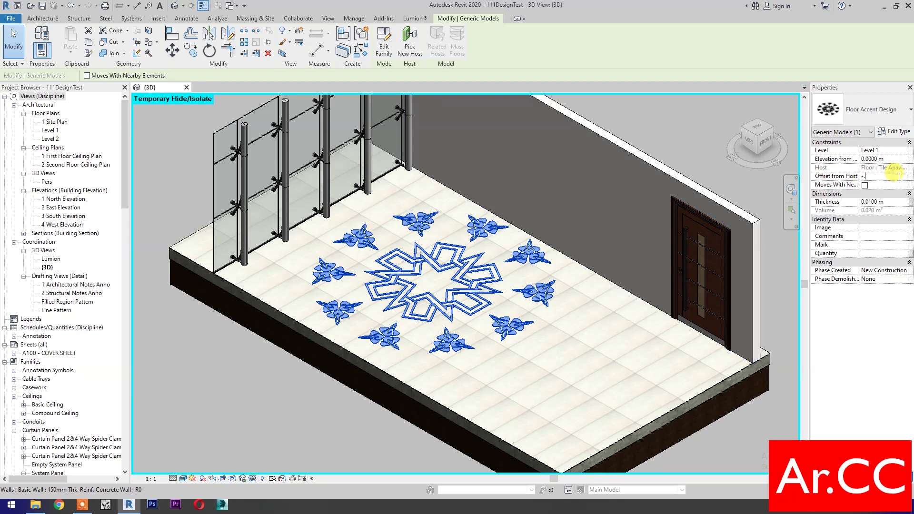
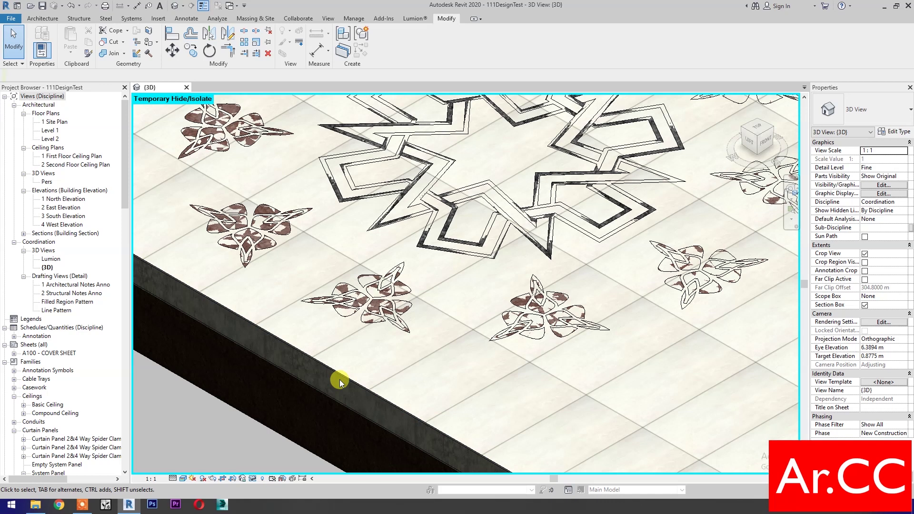
{"action": "scroll", "coordinate": [361, 334], "scroll_direction": "up", "scroll_amount": 2}
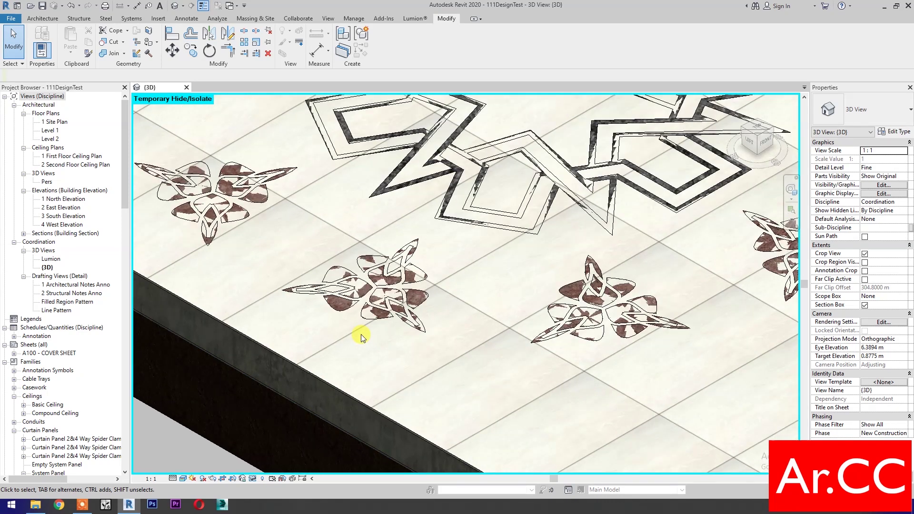
{"action": "scroll", "coordinate": [361, 334], "scroll_direction": "down", "scroll_amount": 5}
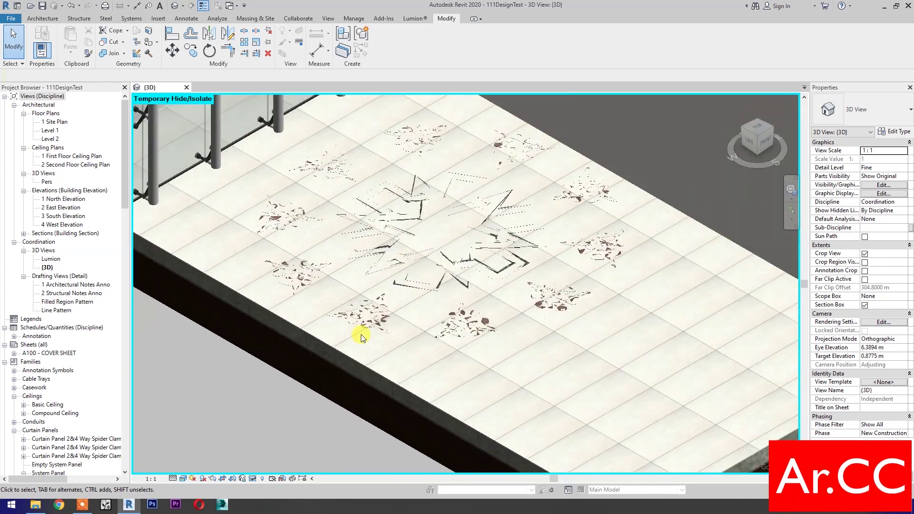
Step: In the Level 1 plan, copy the floor accent 7 m horizontally to the west, outside the tiled room
{"action": "double_click", "coordinate": [52, 130]}
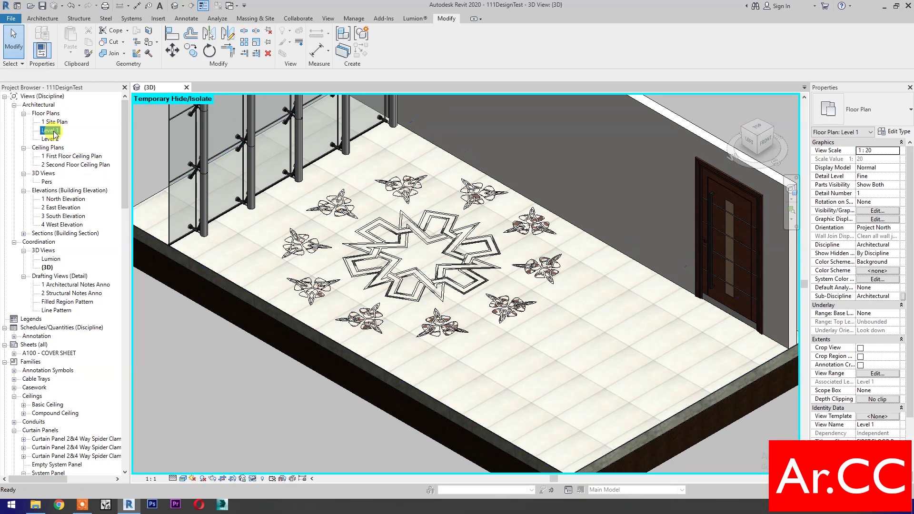
{"action": "scroll", "coordinate": [429, 238], "scroll_direction": "up", "scroll_amount": 5}
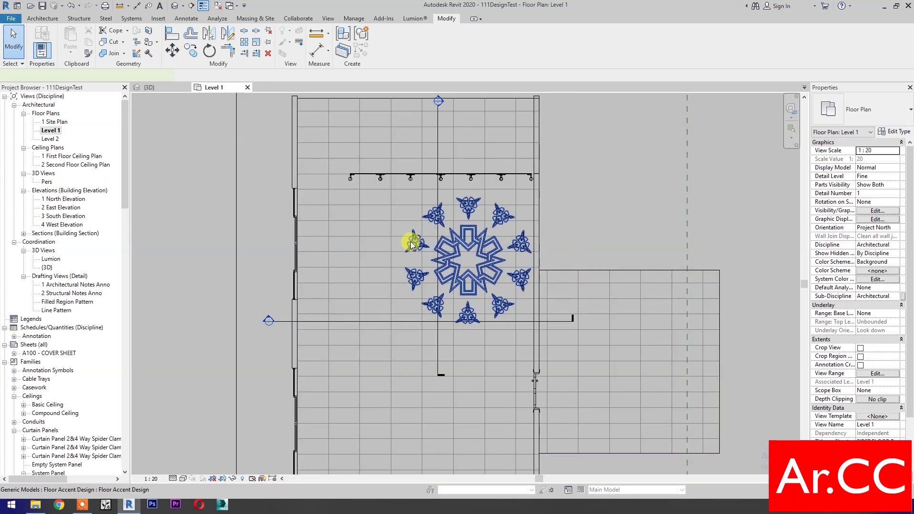
{"action": "left_click", "coordinate": [412, 246]}
{"action": "left_click", "coordinate": [190, 51]}
{"action": "left_click", "coordinate": [280, 219]}
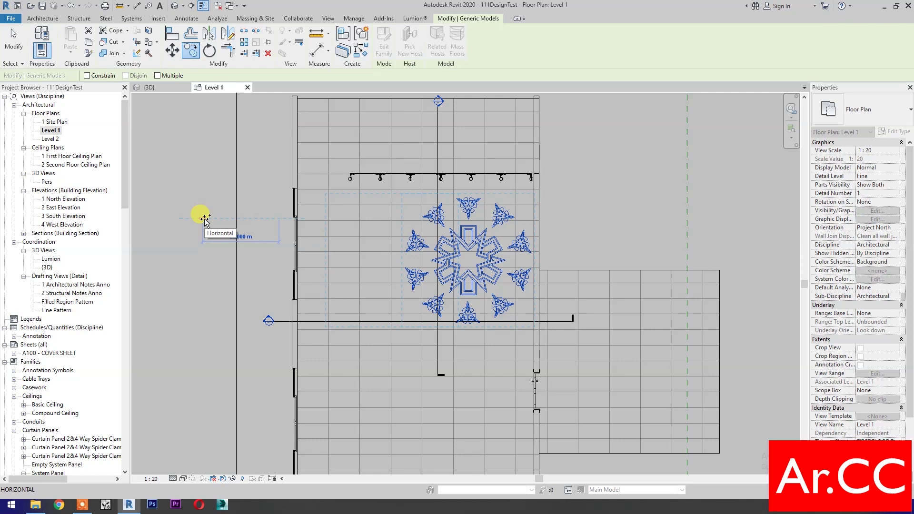
{"action": "left_click", "coordinate": [205, 220]}
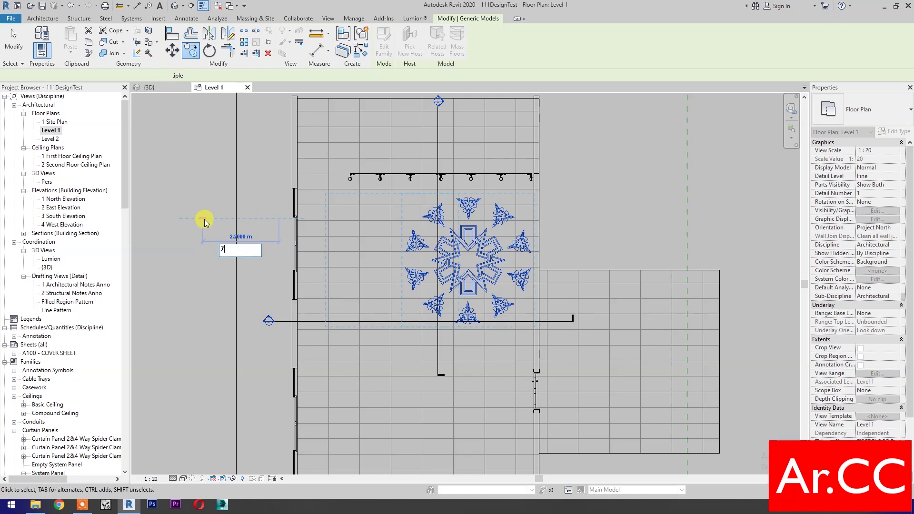
{"action": "left_click", "coordinate": [198, 366]}
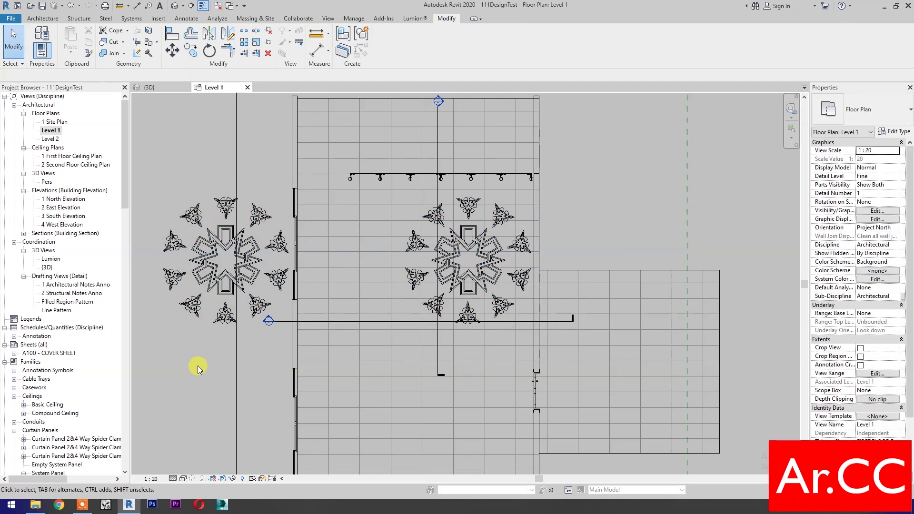
Step: Set the original floor accent's Thickness to 0.1 m and display it in the 3D view
{"action": "left_click", "coordinate": [414, 285]}
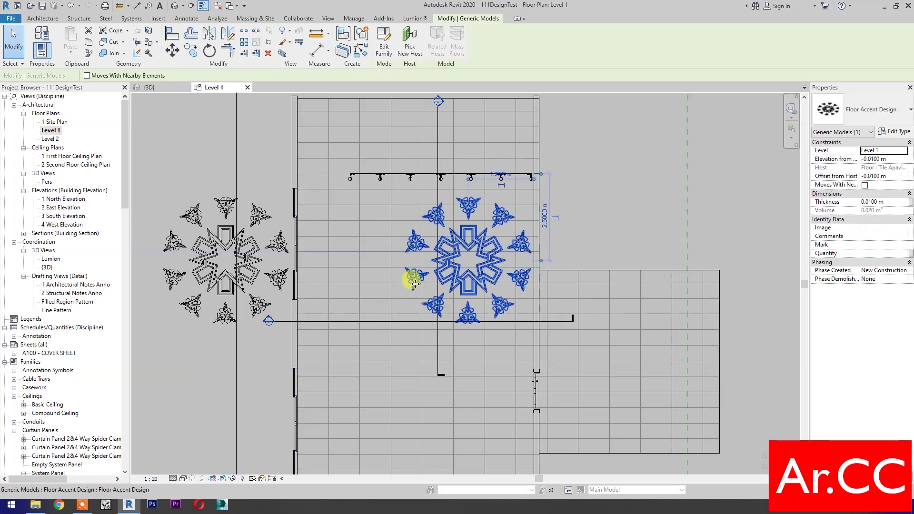
{"action": "left_click", "coordinate": [897, 204]}
{"action": "type", "text": ".1"}
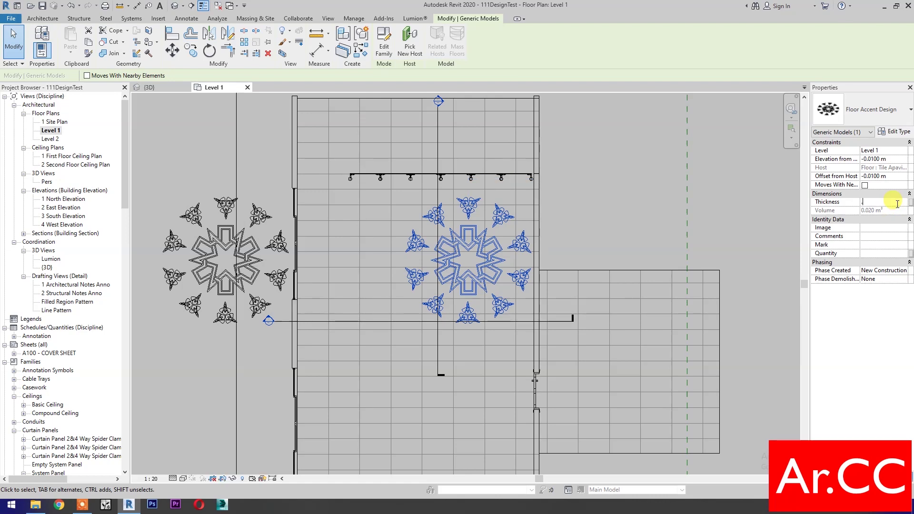
{"action": "left_click", "coordinate": [553, 210]}
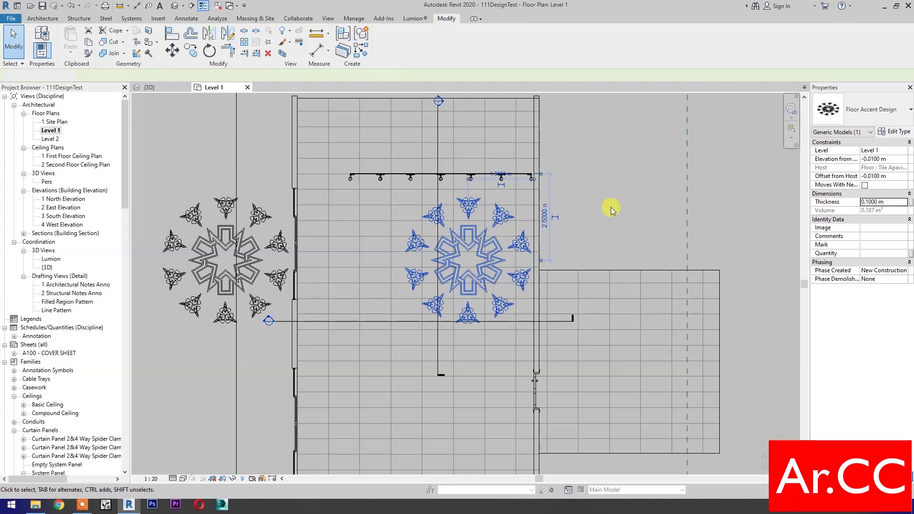
{"action": "left_click", "coordinate": [153, 92]}
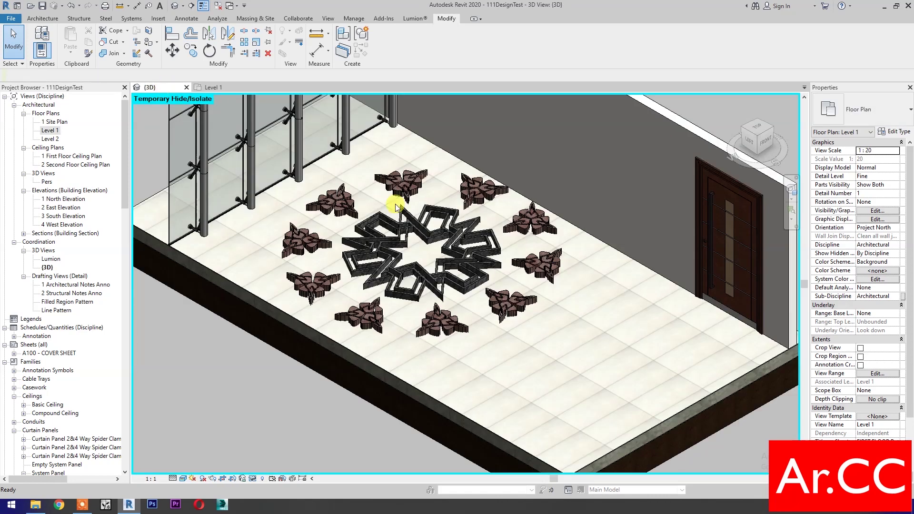
{"action": "scroll", "coordinate": [414, 358], "scroll_direction": "up", "scroll_amount": 5}
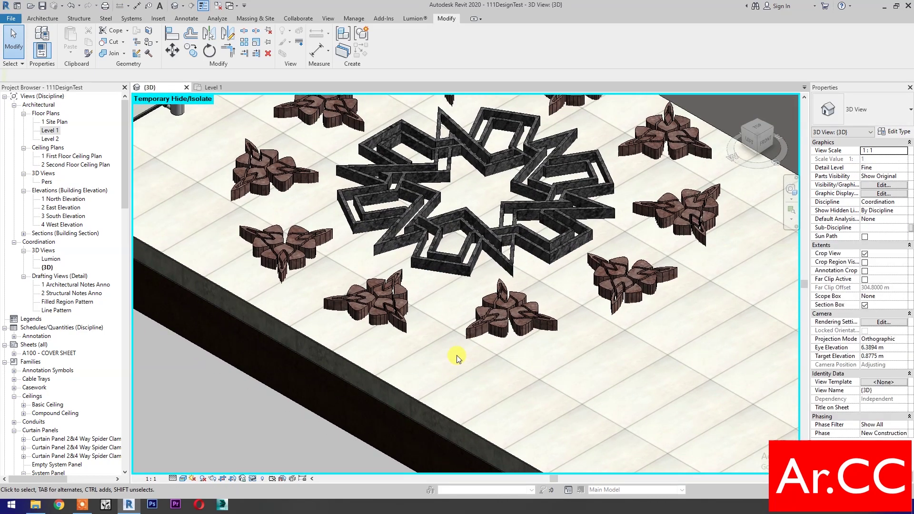
Step: Join the geometry of the thickened floor accent with the tiled floor
{"action": "left_click", "coordinate": [114, 54]}
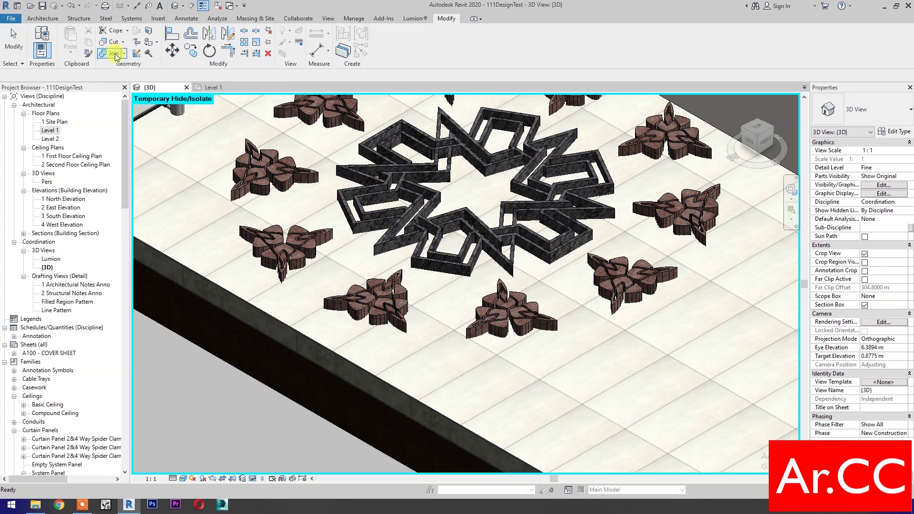
{"action": "left_click", "coordinate": [383, 317]}
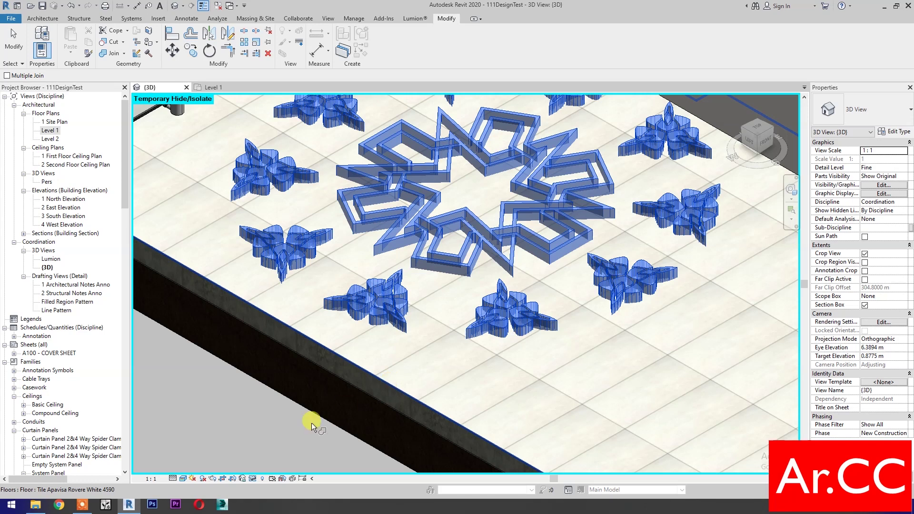
{"action": "left_click", "coordinate": [282, 449]}
{"action": "key", "text": "Escape"}
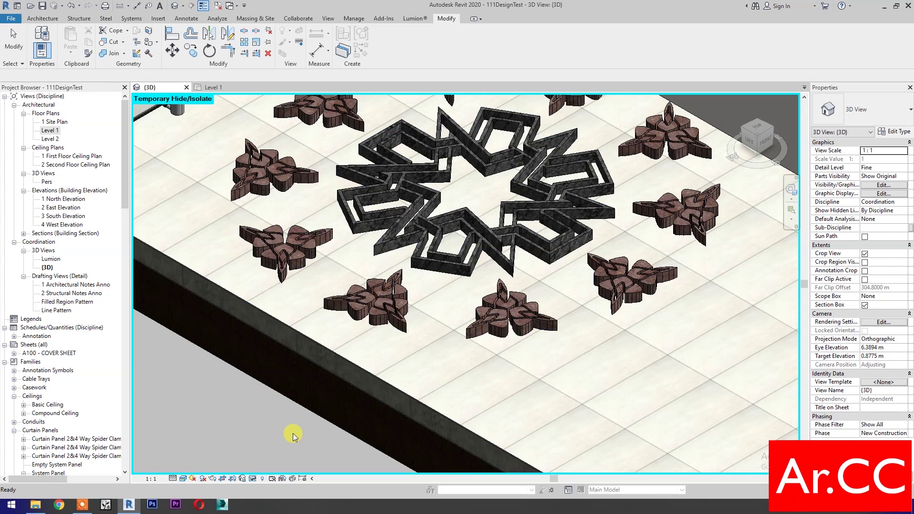
Step: Hide the thickened floor accent element in the 3D view and inspect the recesses it cuts in the floor
{"action": "left_click", "coordinate": [379, 320]}
{"action": "right_click", "coordinate": [381, 320]}
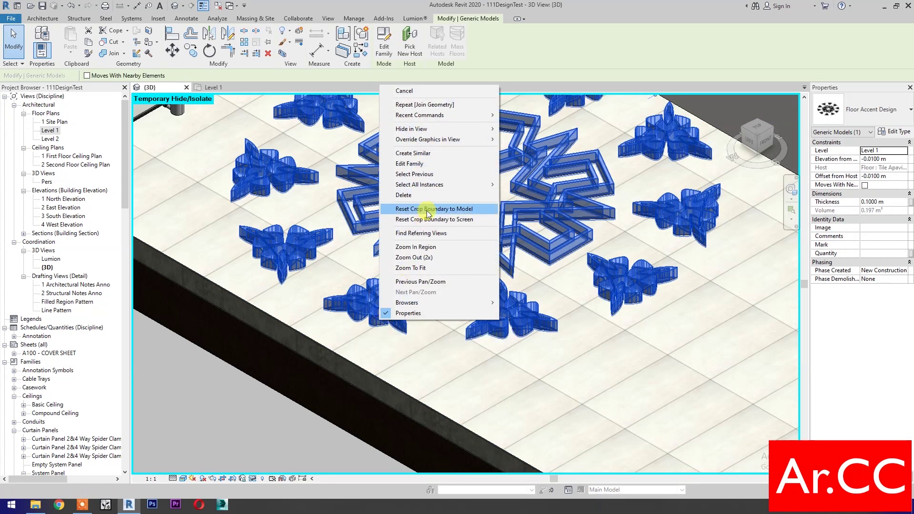
{"action": "mouse_move", "coordinate": [472, 129]}
{"action": "left_click", "coordinate": [524, 131]}
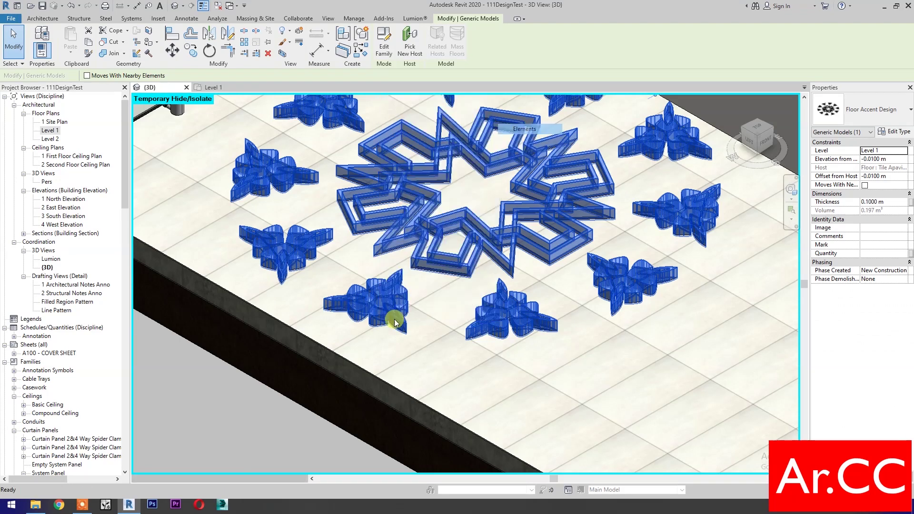
{"action": "left_click", "coordinate": [288, 394]}
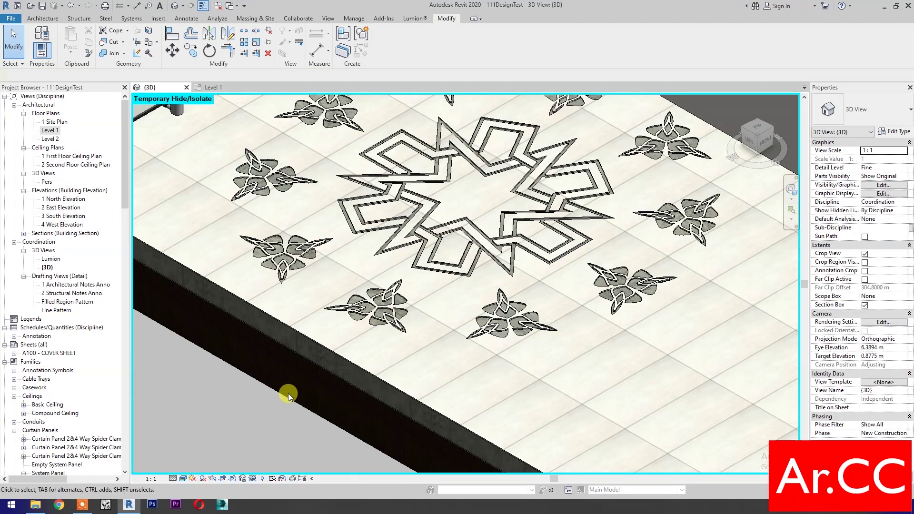
{"action": "scroll", "coordinate": [376, 301], "scroll_direction": "up", "scroll_amount": 6}
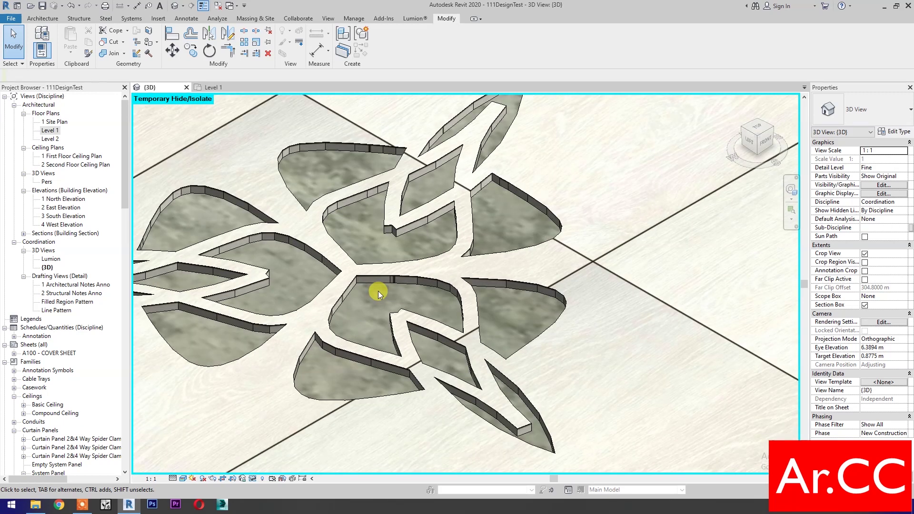
{"action": "scroll", "coordinate": [378, 292], "scroll_direction": "down", "scroll_amount": 8}
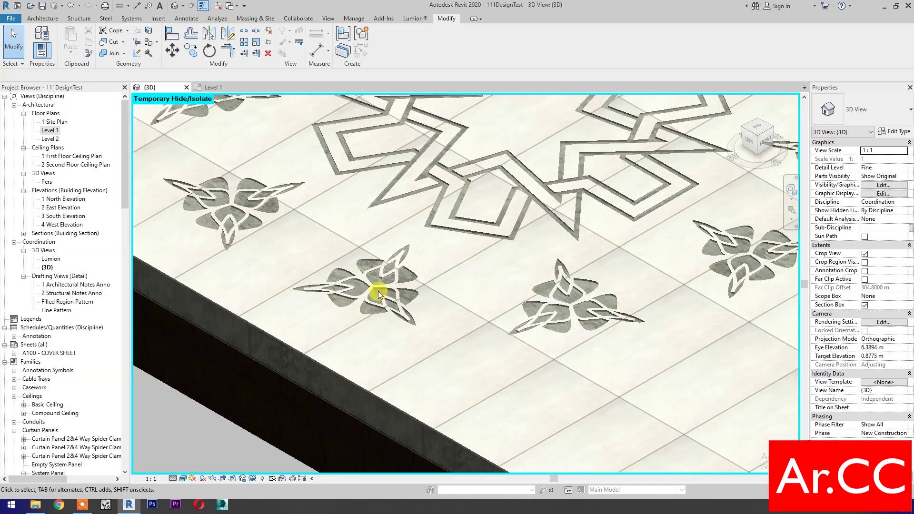
Step: In the Level 1 plan, move the copied floor accent 7 m east onto the original, then display the 3D view
{"action": "left_click", "coordinate": [229, 88]}
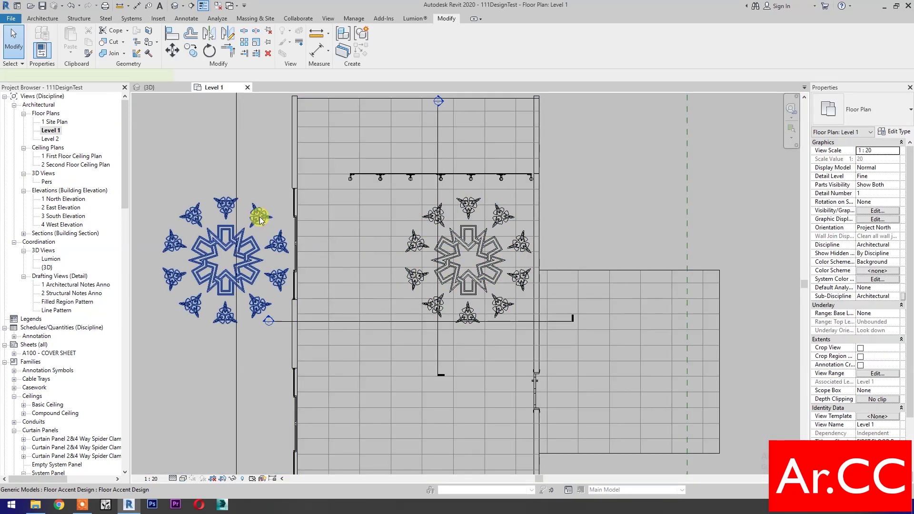
{"action": "left_click", "coordinate": [259, 218]}
{"action": "left_click_drag", "start_coordinate": [265, 217], "coordinate": [181, 180]}
{"action": "key", "text": "m"}
{"action": "key", "text": "v"}
{"action": "left_click", "coordinate": [162, 158]}
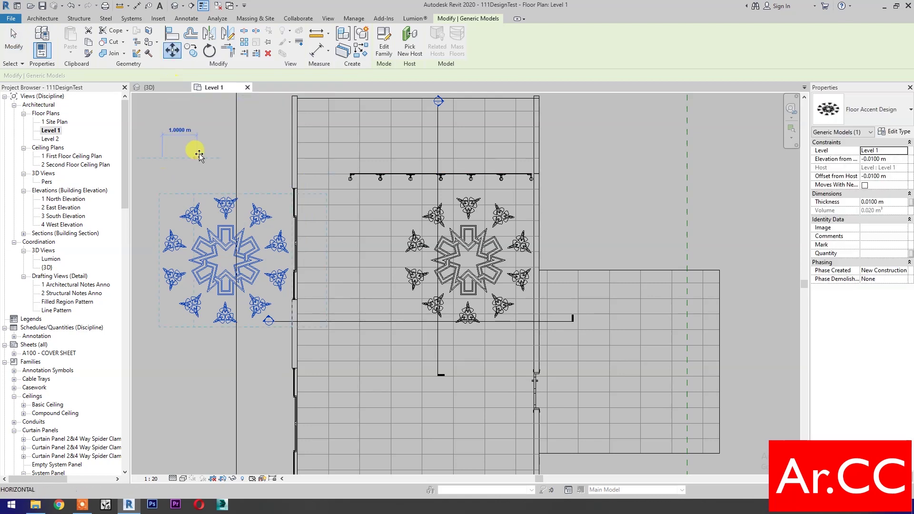
{"action": "type", "text": "7"}
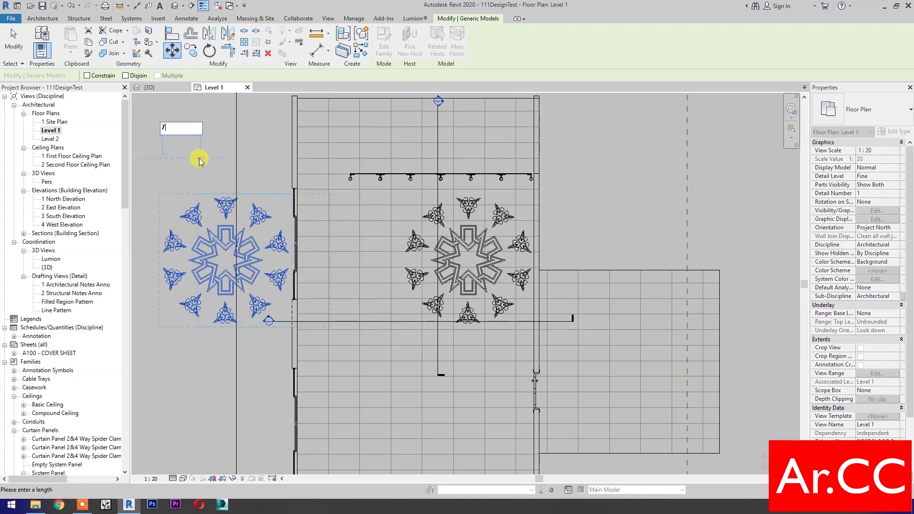
{"action": "key", "text": "Return"}
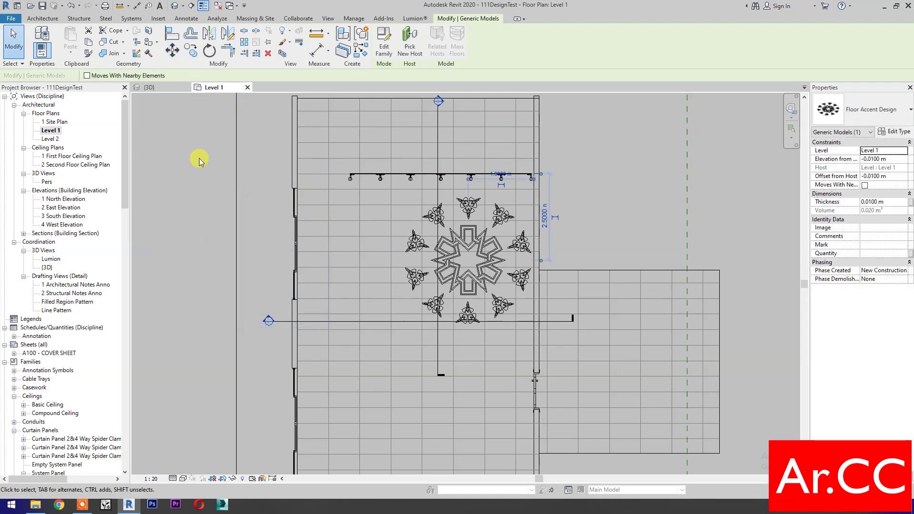
{"action": "key", "text": "Escape"}
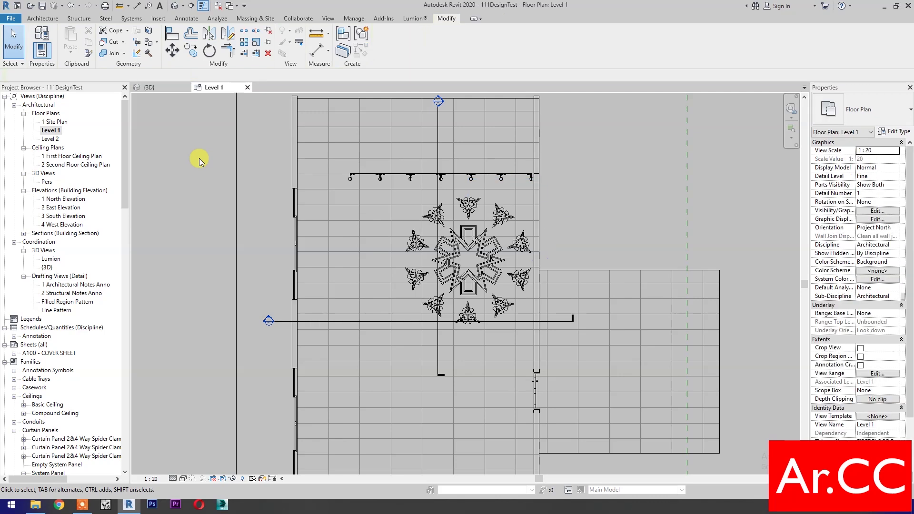
{"action": "left_click", "coordinate": [167, 90]}
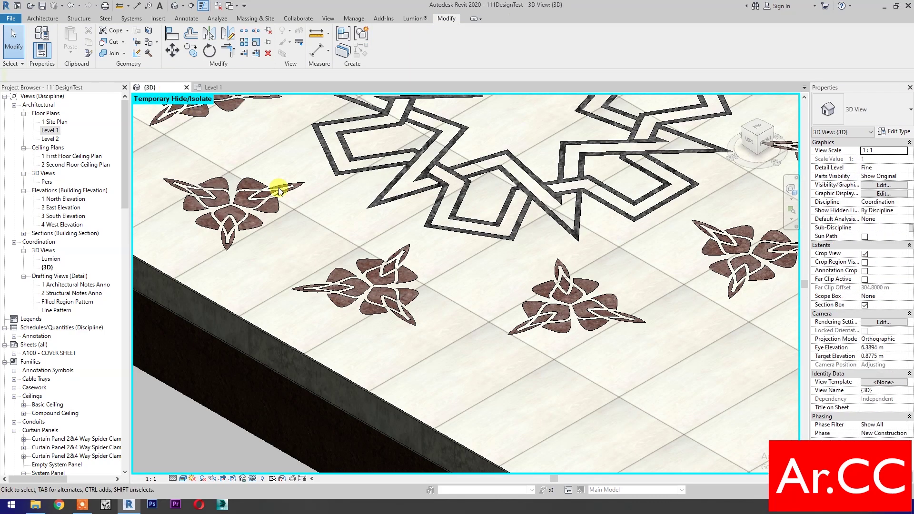
Step: Edit the floor accent's type properties to set Style A, the central star pattern, to k and apply it
{"action": "middle_click_drag", "start_coordinate": [499, 310], "coordinate": [477, 406]}
{"action": "scroll", "coordinate": [473, 347], "scroll_direction": "down", "scroll_amount": 4}
{"action": "middle_click_drag", "start_coordinate": [473, 327], "coordinate": [585, 438]}
{"action": "scroll", "coordinate": [593, 432], "scroll_direction": "up", "scroll_amount": 2}
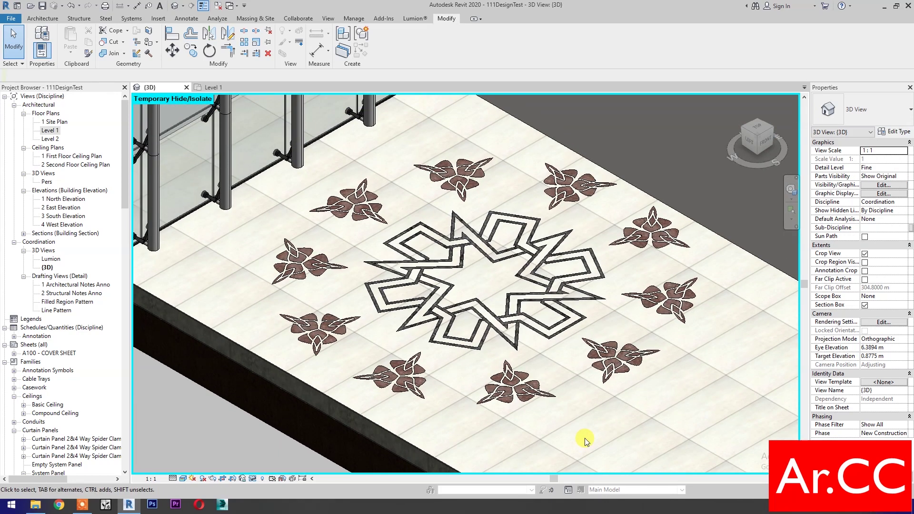
{"action": "scroll", "coordinate": [585, 438], "scroll_direction": "down", "scroll_amount": 3}
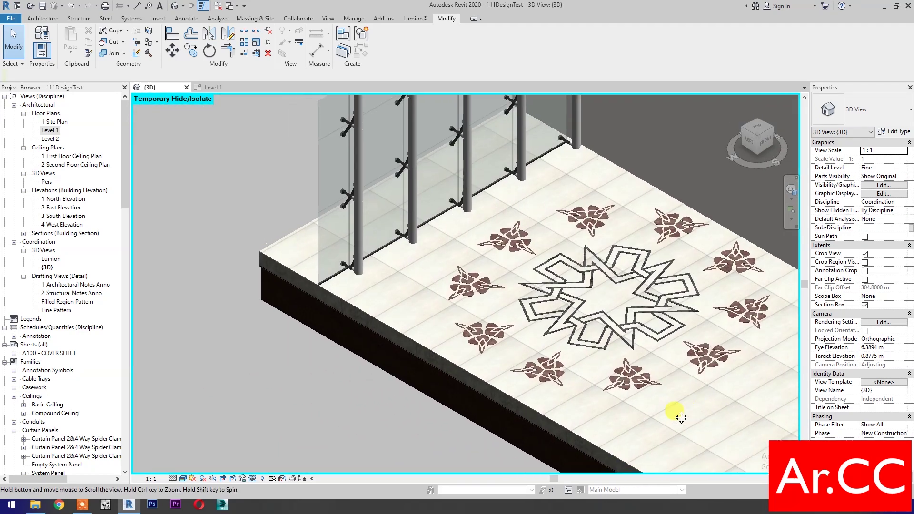
{"action": "left_click", "coordinate": [622, 384]}
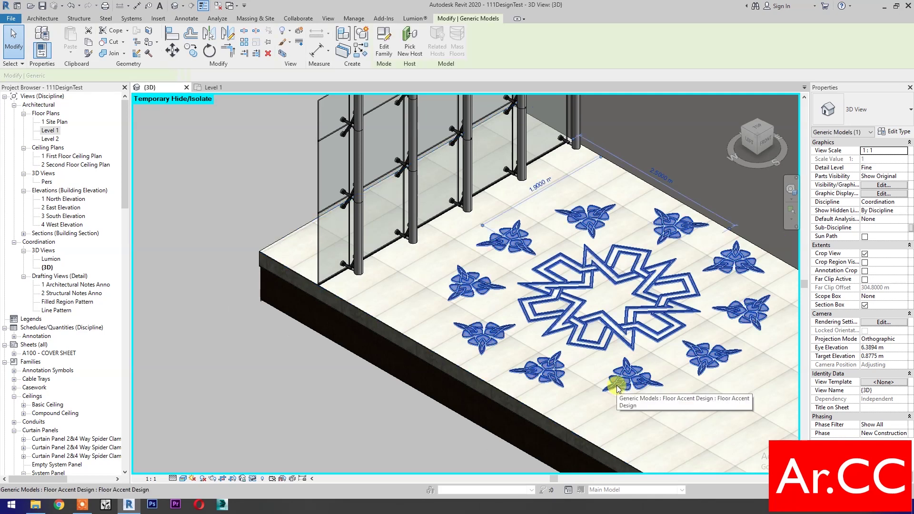
{"action": "left_click", "coordinate": [893, 132]}
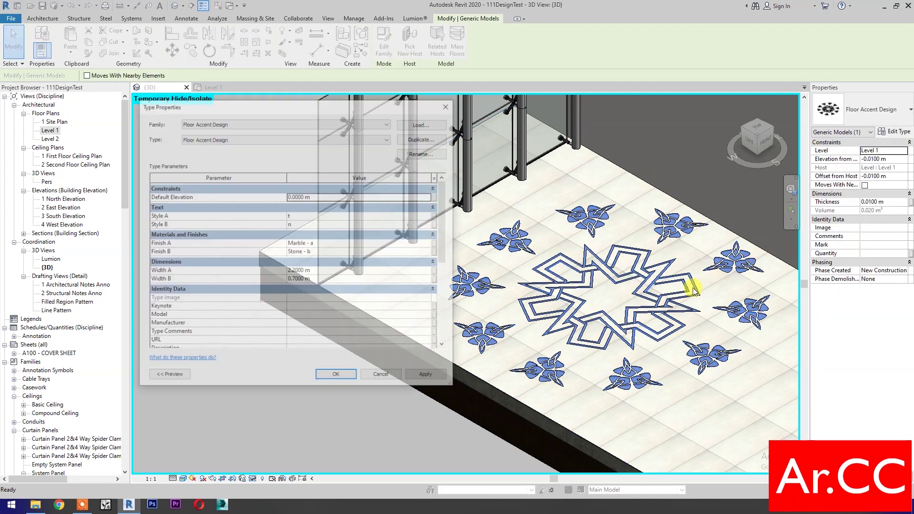
{"action": "left_click_drag", "start_coordinate": [382, 106], "coordinate": [265, 108]}
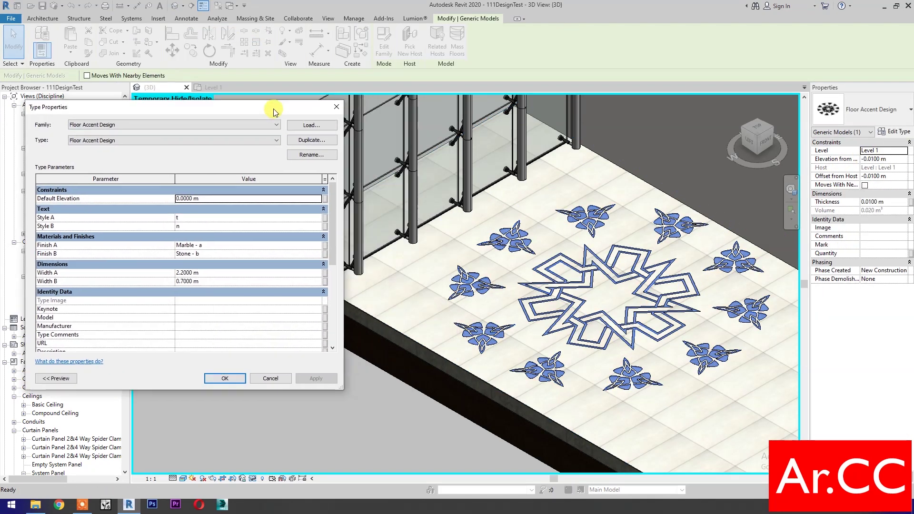
{"action": "left_click", "coordinate": [313, 218]}
{"action": "left_click", "coordinate": [315, 217]}
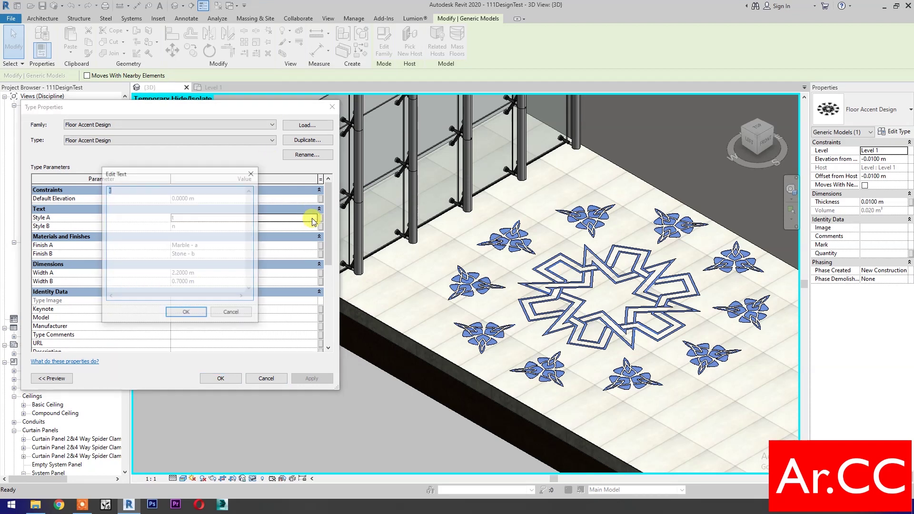
{"action": "type", "text": "k"}
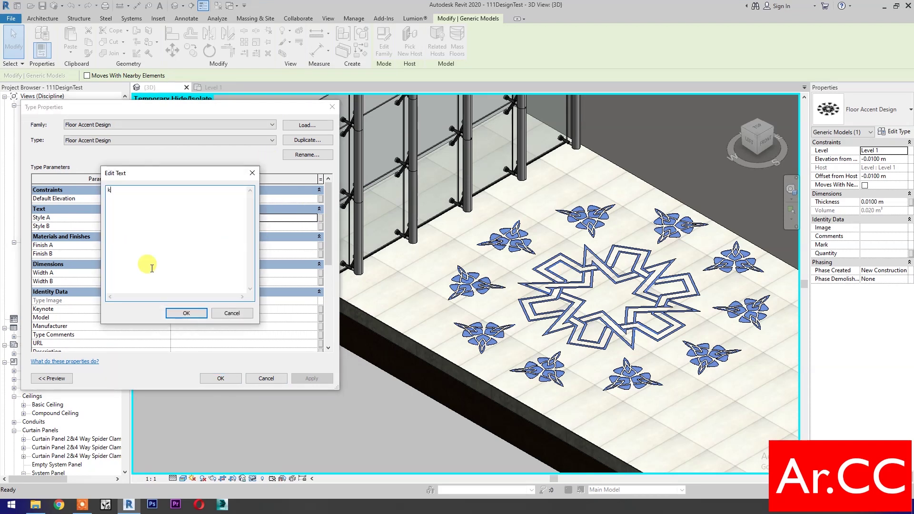
{"action": "left_click", "coordinate": [184, 313]}
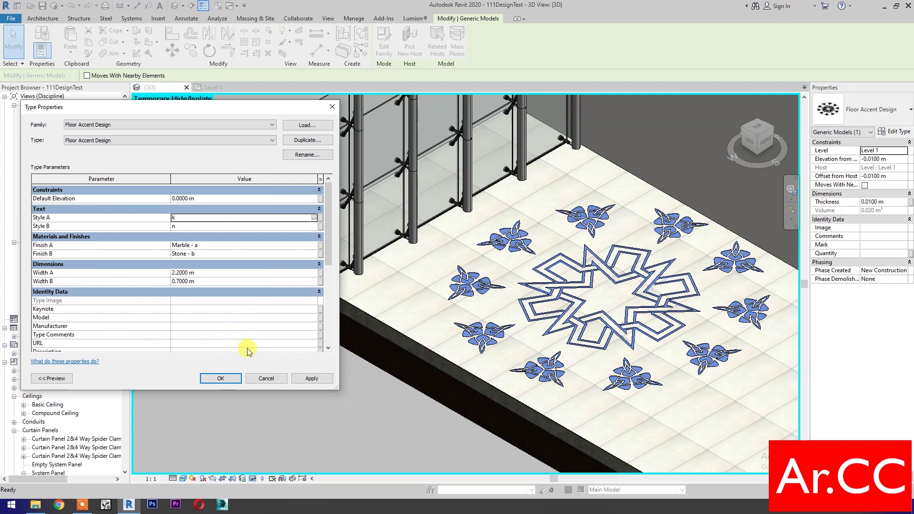
{"action": "left_click", "coordinate": [321, 377]}
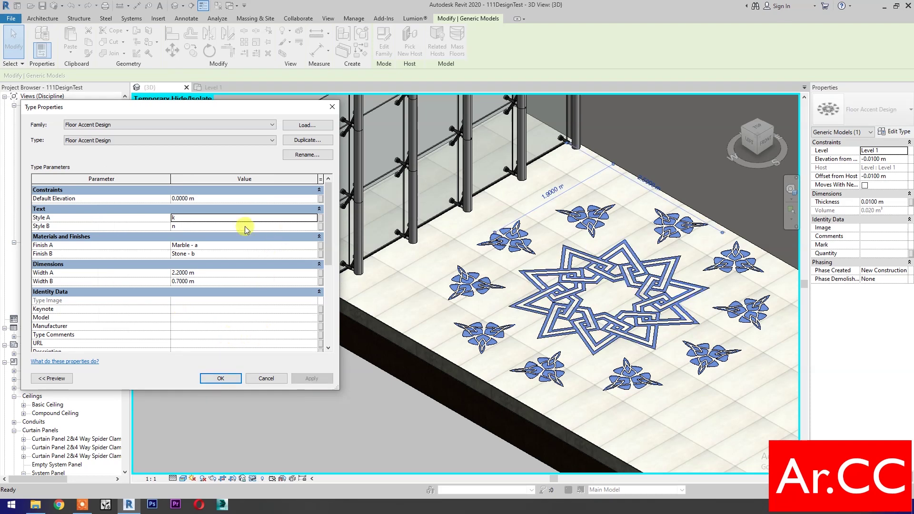
Step: Set the floor accent type's Style B, the surrounding ornaments, to m and apply it
{"action": "left_click", "coordinate": [314, 227]}
{"action": "left_click", "coordinate": [314, 227]}
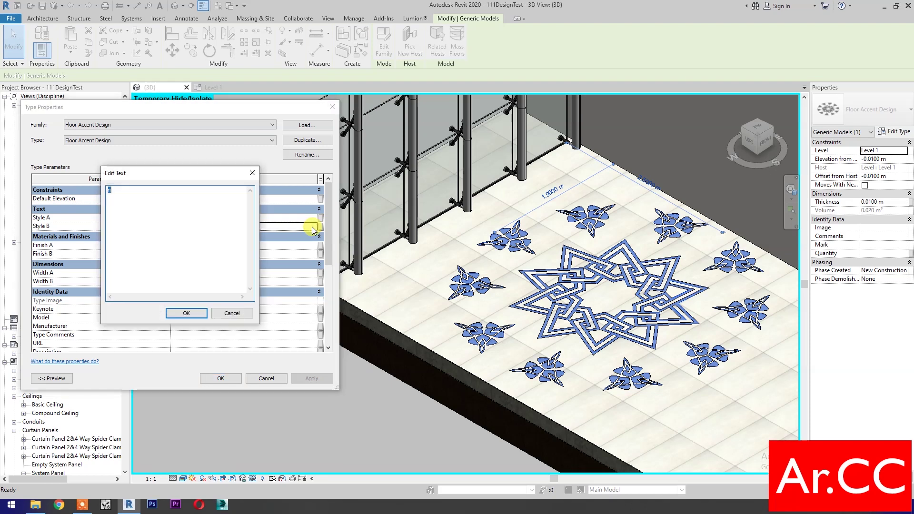
{"action": "type", "text": "m"}
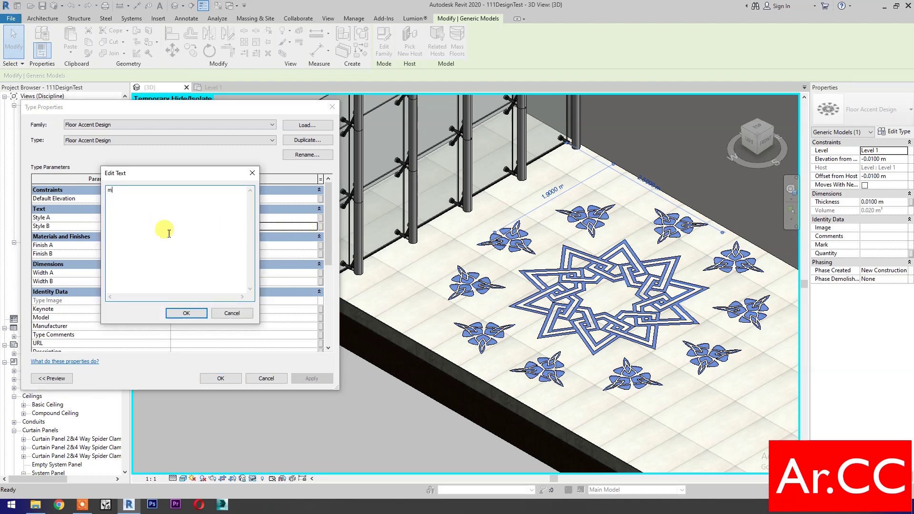
{"action": "left_click", "coordinate": [187, 313]}
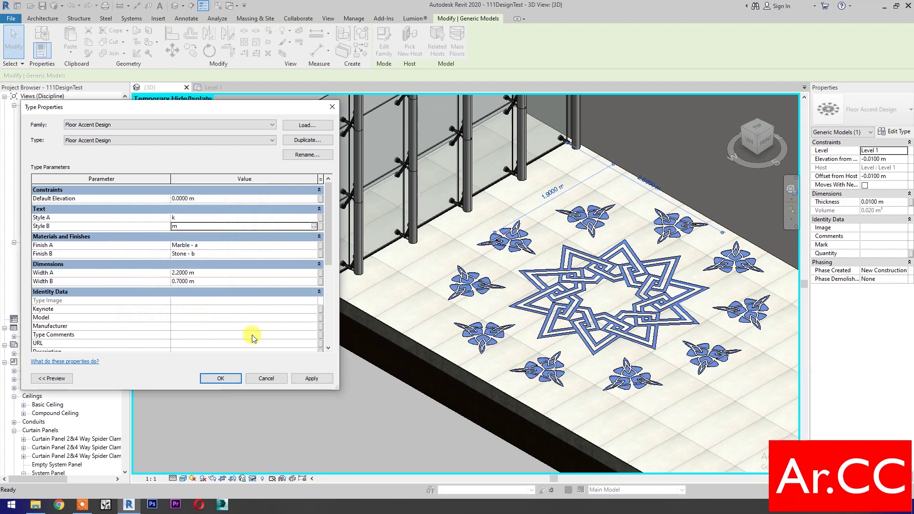
{"action": "left_click", "coordinate": [308, 378]}
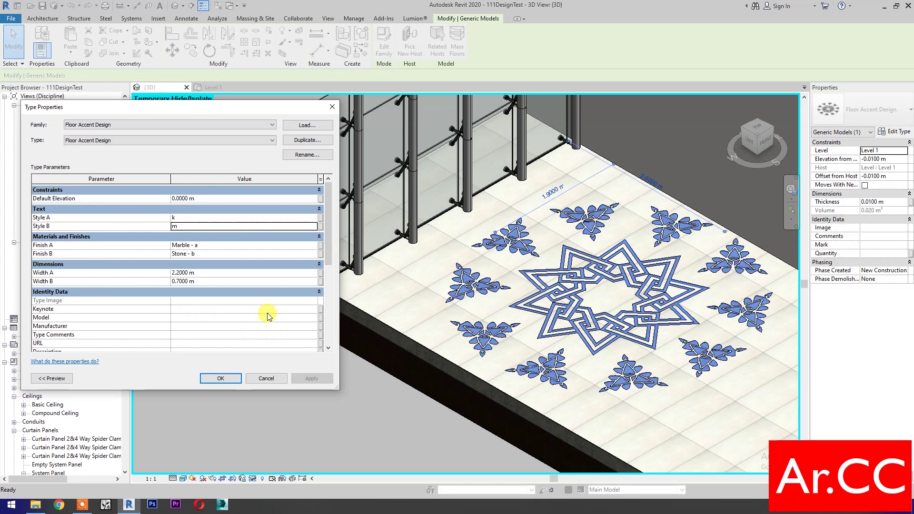
Step: Set the floor accent type's Width A to 2 m and Width B to 0.9 m, and accept the type changes
{"action": "left_click", "coordinate": [220, 273]}
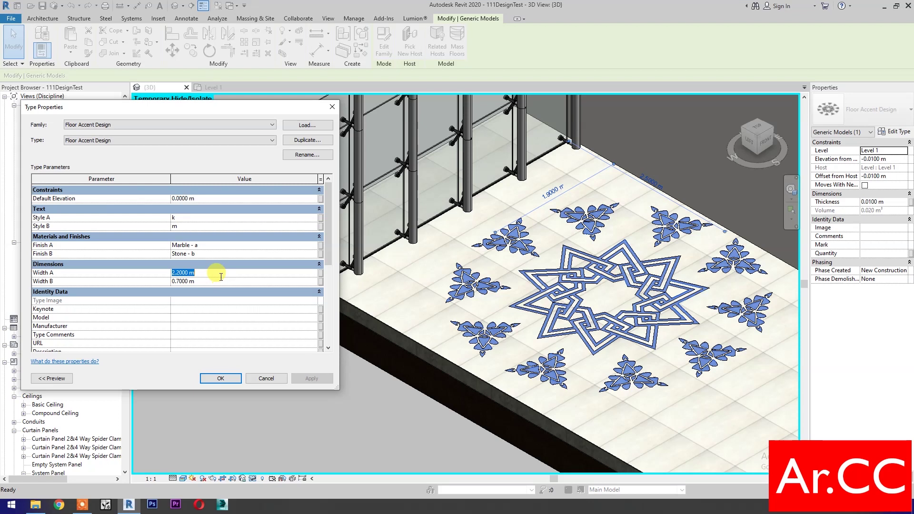
{"action": "type", "text": "2"}
{"action": "left_click", "coordinate": [219, 281]}
{"action": "type", "text": ".9"}
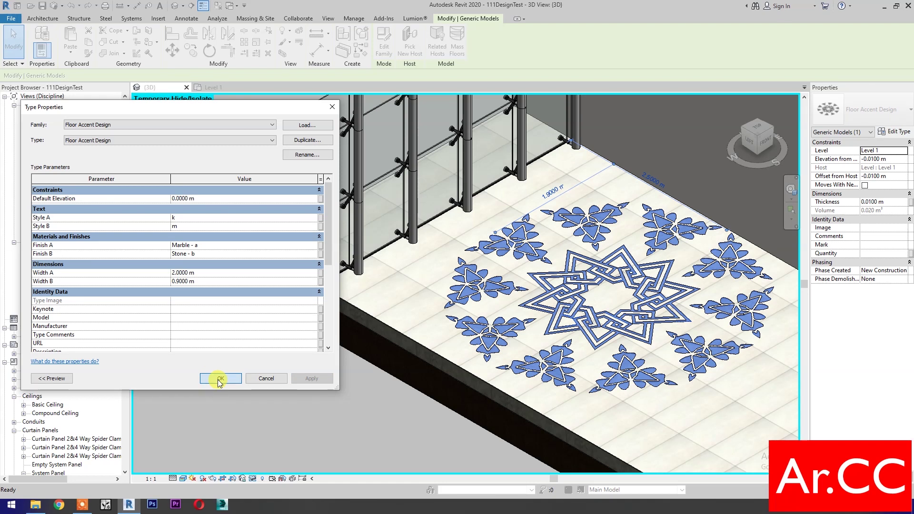
{"action": "left_click", "coordinate": [239, 385]}
{"action": "middle_click_drag", "start_coordinate": [627, 418], "coordinate": [474, 398]}
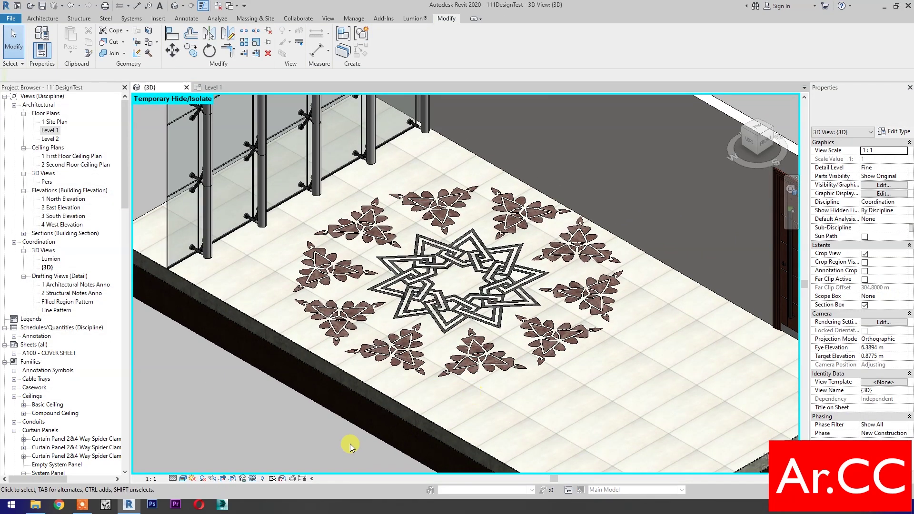